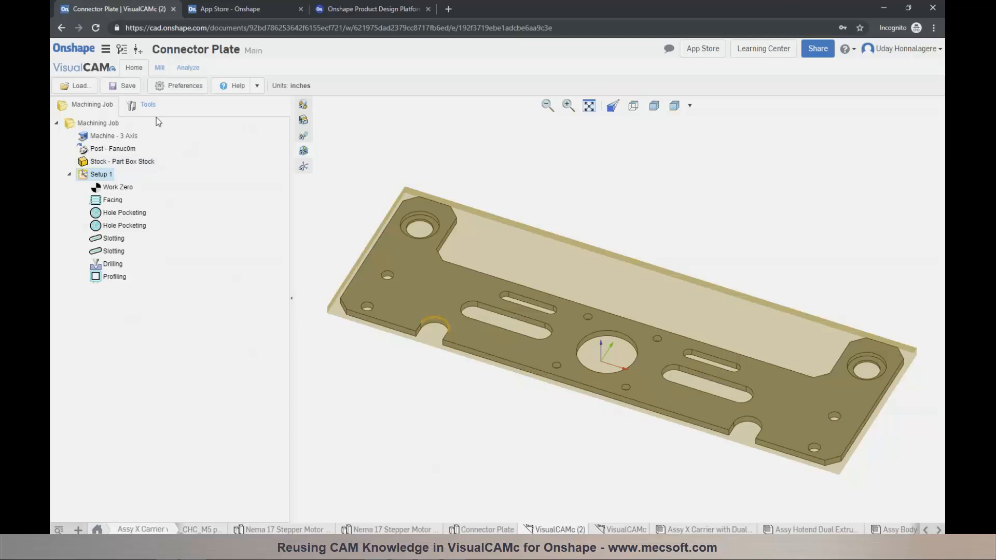
- Save the connector plate's Setup 1 to a knowledge base file and save the machining job
left_click(159, 68)
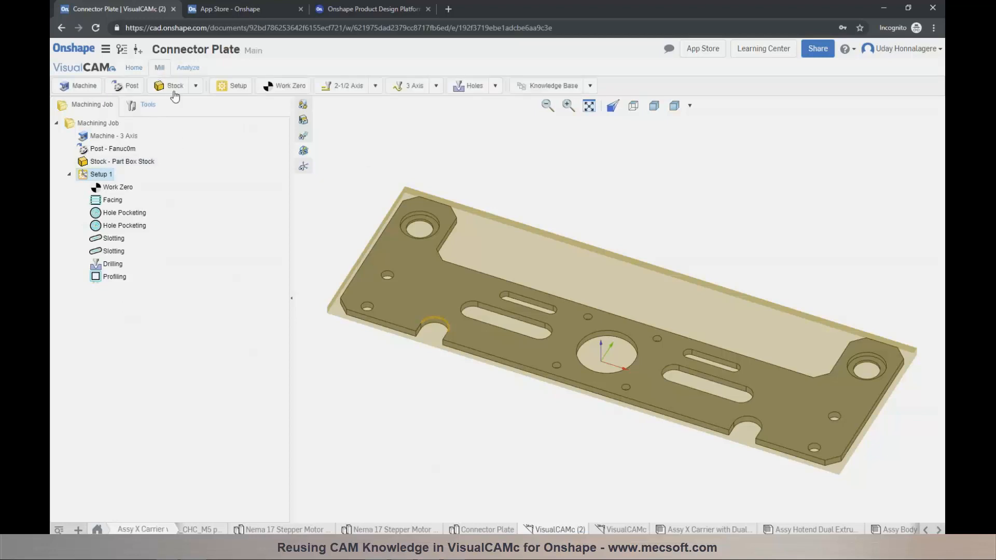
left_click(590, 86)
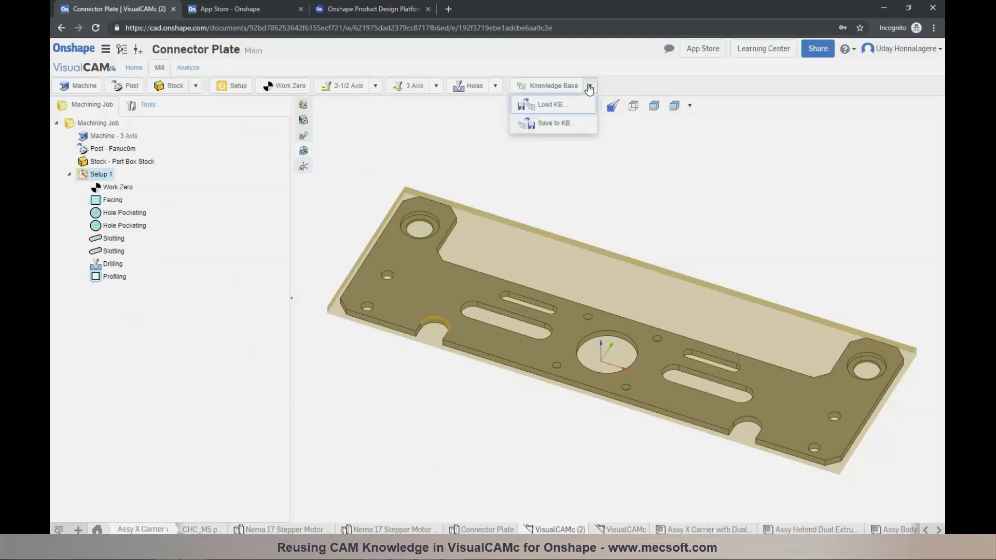
left_click(558, 125)
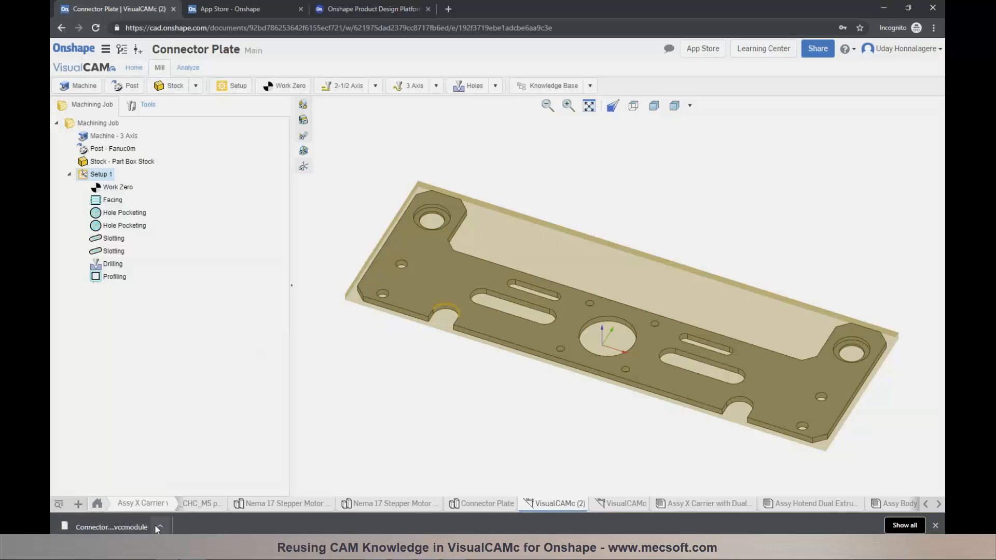
left_click(134, 69)
left_click(124, 86)
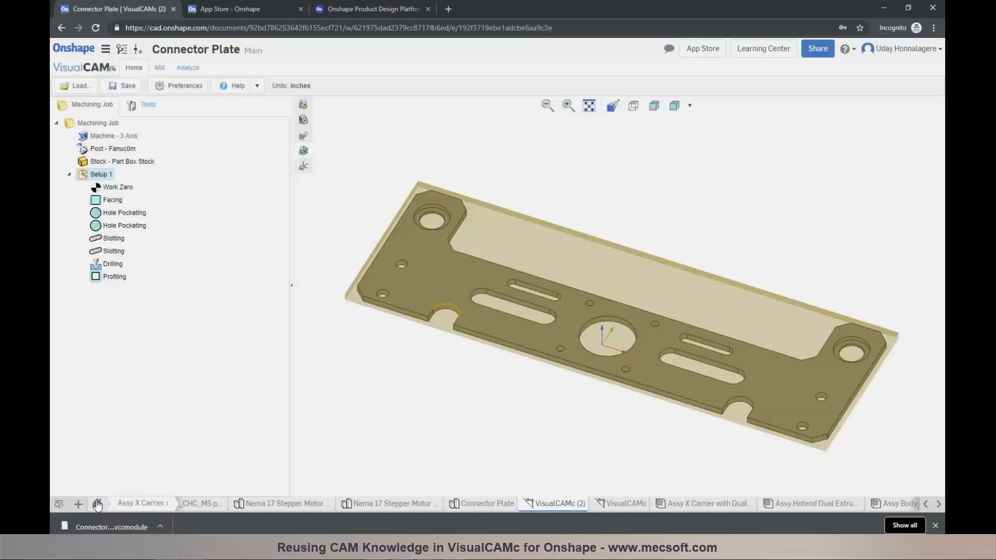
- Open the Main Assy Argon 3DP assembly and switch from it to the Motor Mount Plate Nema 23 part
left_click(97, 504)
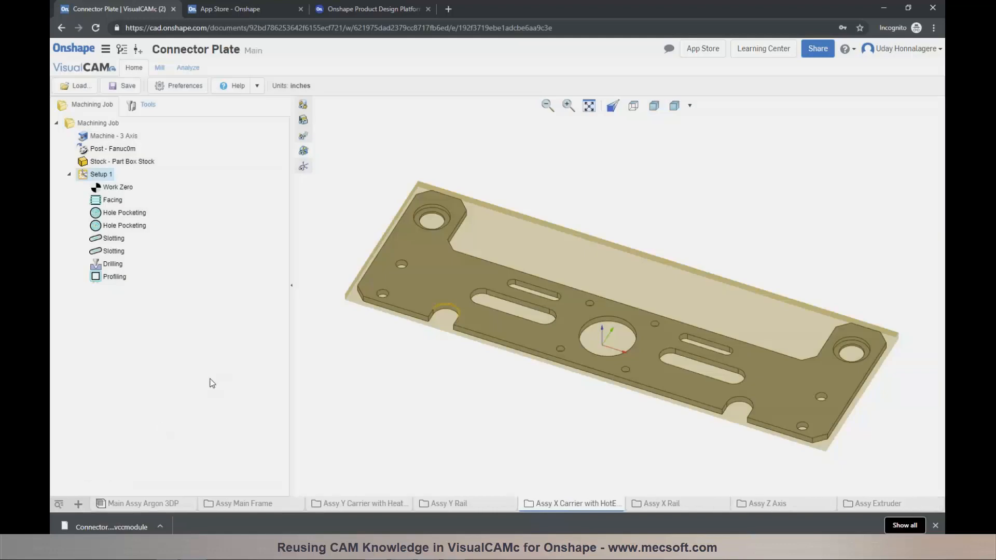
left_click(142, 501)
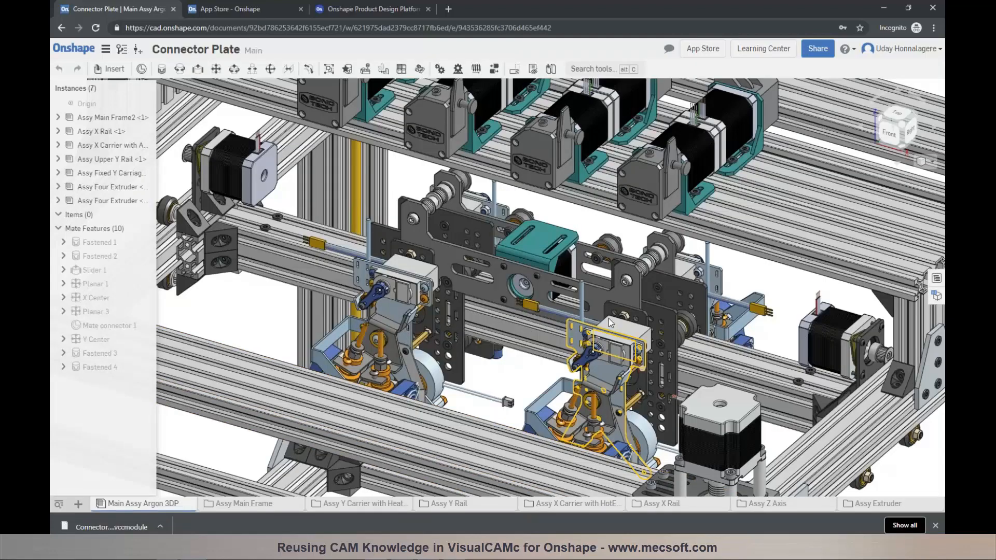
scroll(608, 319, "down", 5)
scroll(571, 362, "up", 10)
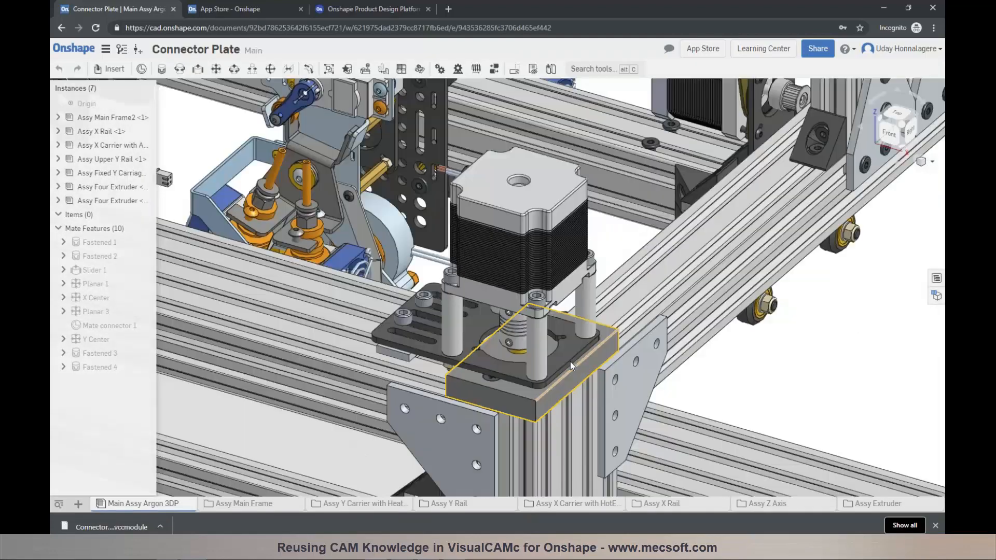
scroll(514, 357, "up", 3)
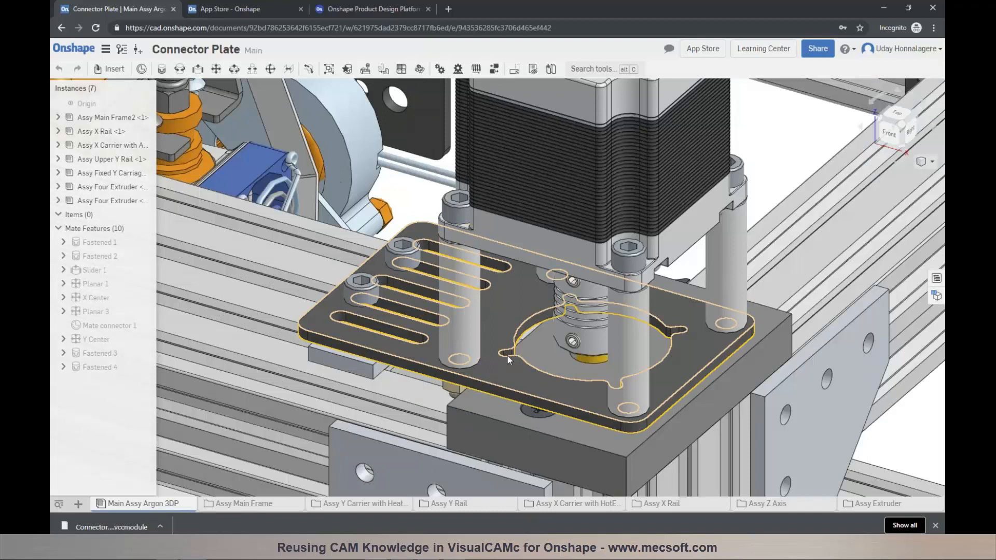
right_click(507, 312)
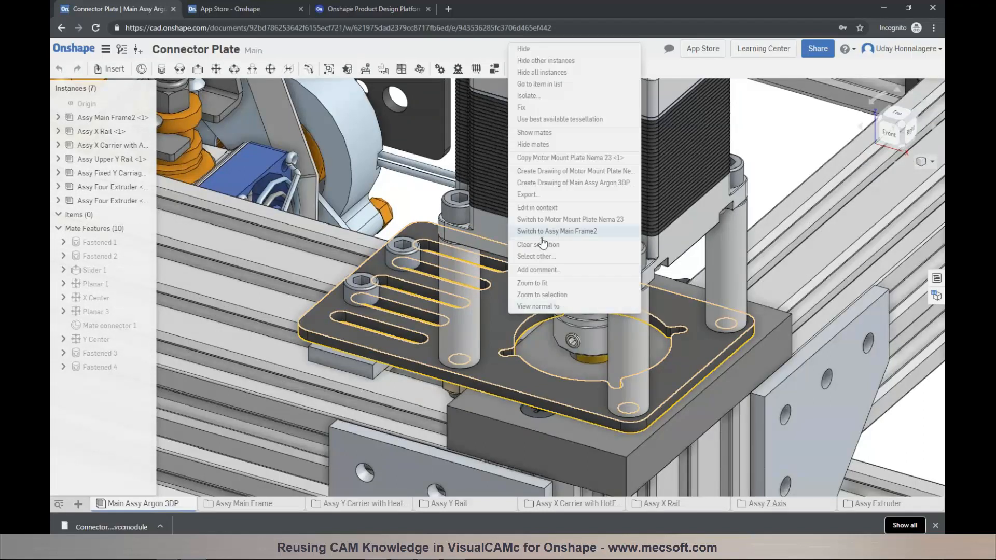
left_click(546, 221)
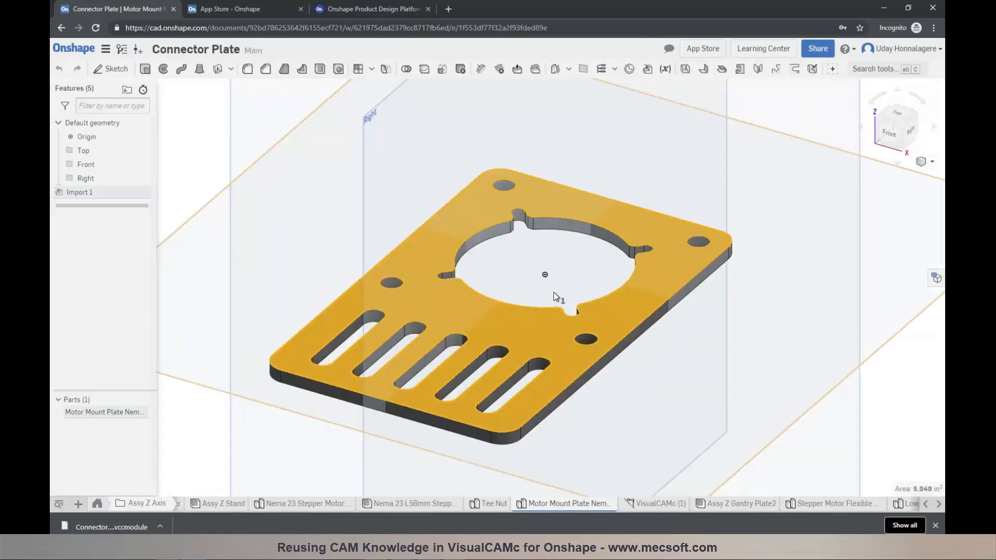
- Add a new VisualCAMc application to the document and load the Motor Mount Plate Nema 23 part, searching for "motor"
left_click(78, 504)
mouse_move(155, 373)
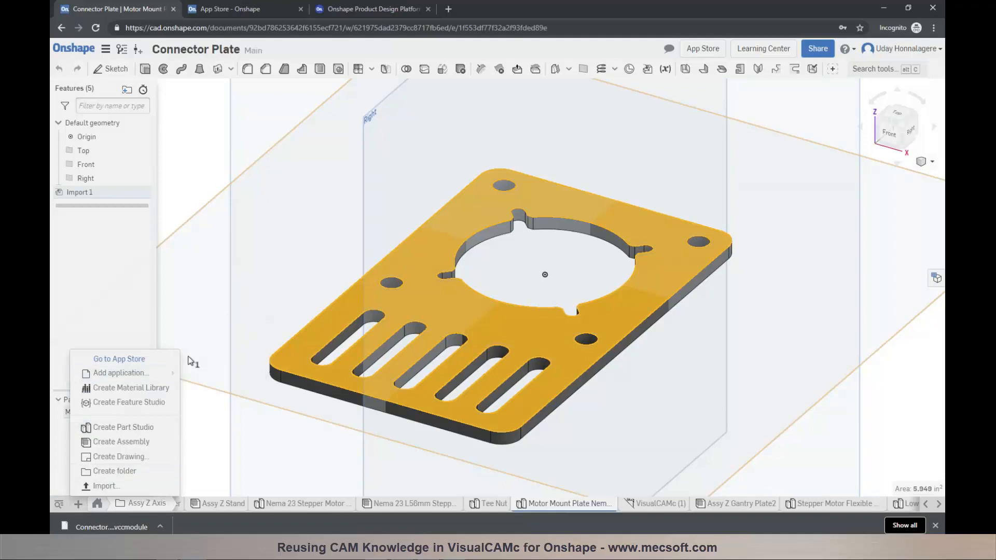
left_click(218, 344)
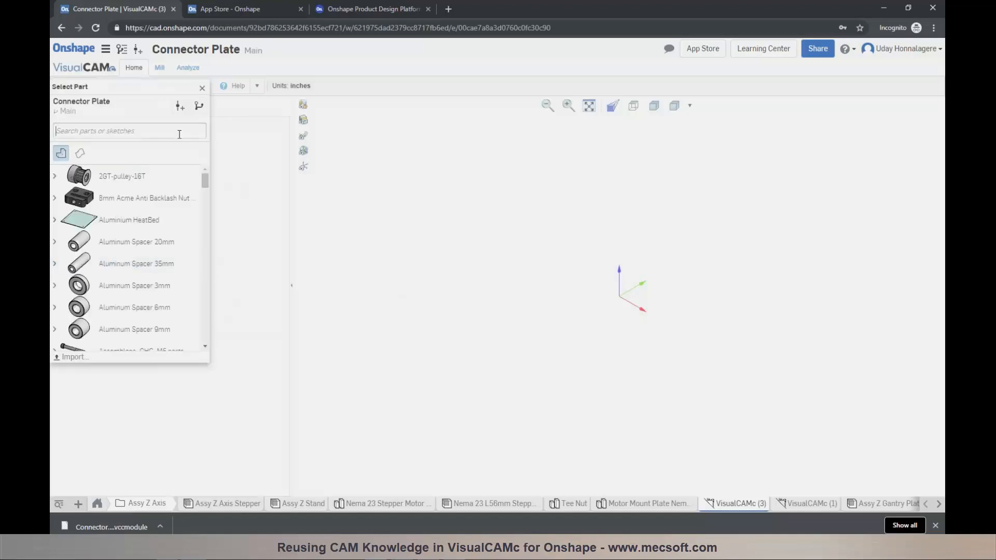
type("motor")
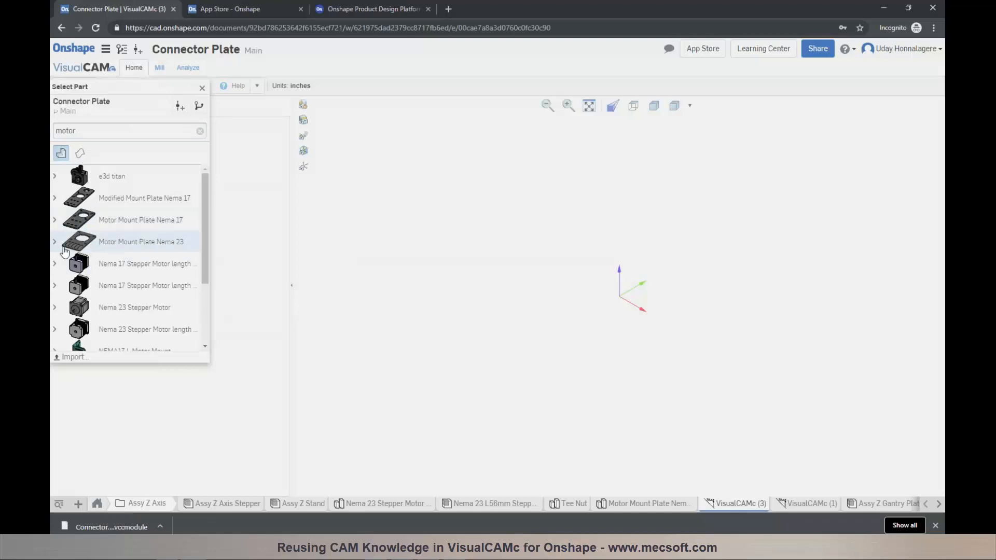
left_click(55, 243)
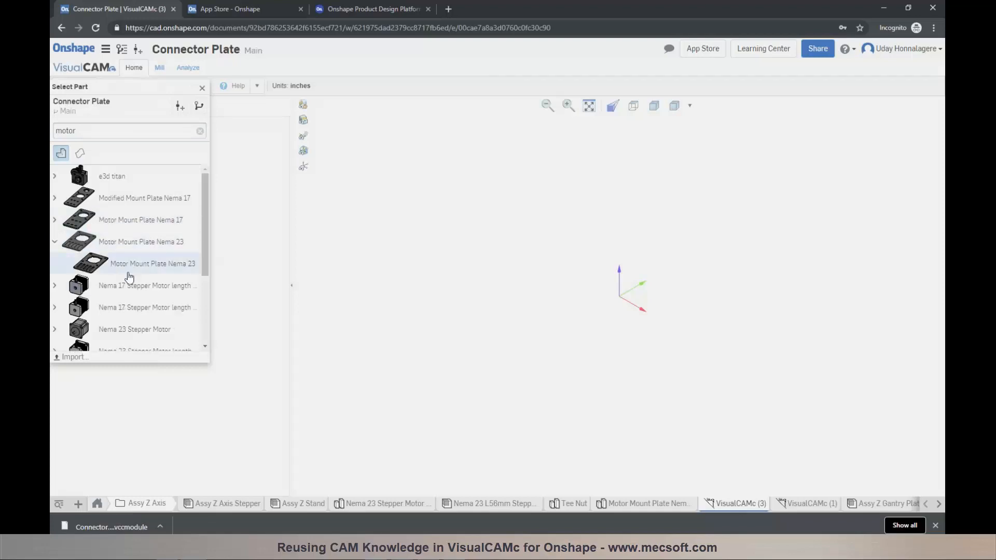
left_click(128, 265)
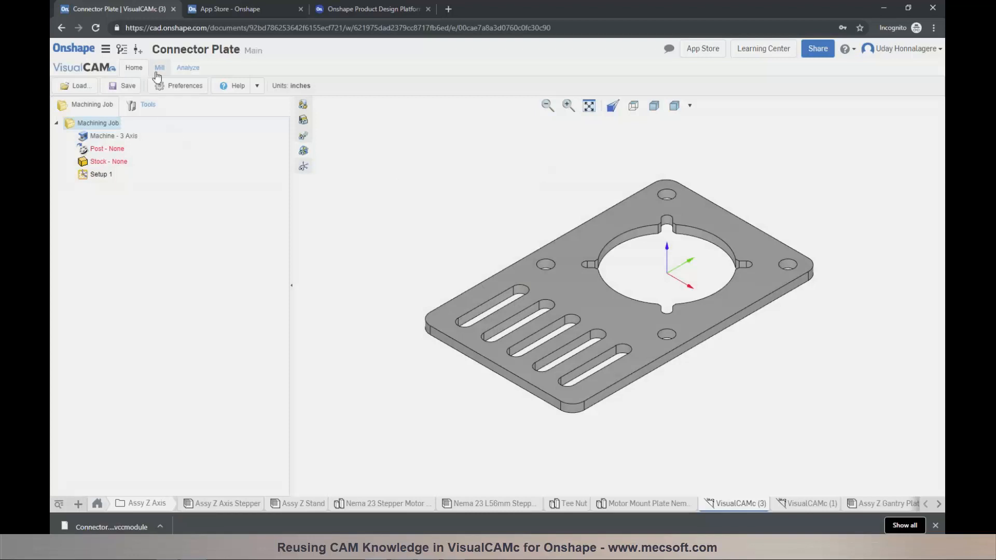
- Load the knowledge base file Connector Plate_Part 1.vccmodule into the motor mount plate's machining job
left_click(160, 68)
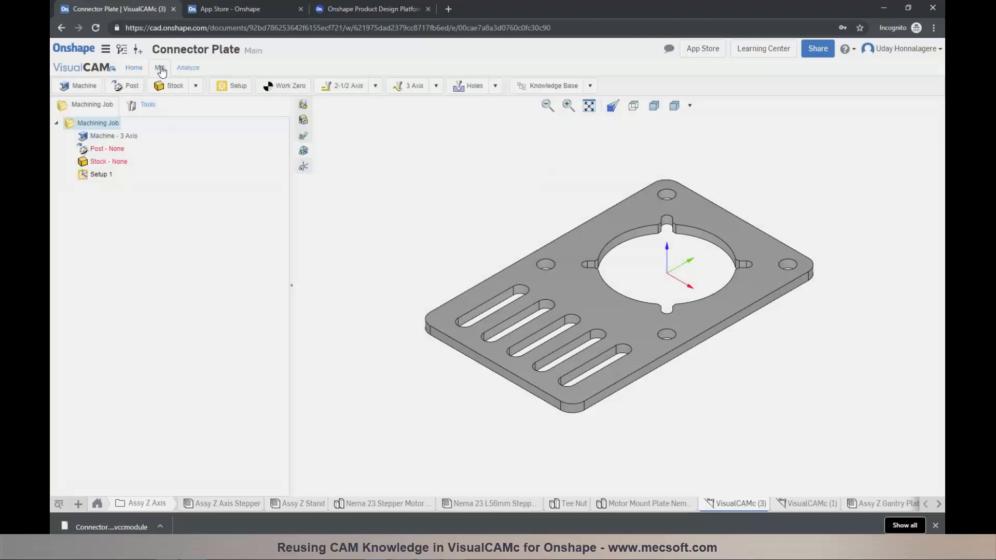
left_click(590, 85)
left_click(566, 105)
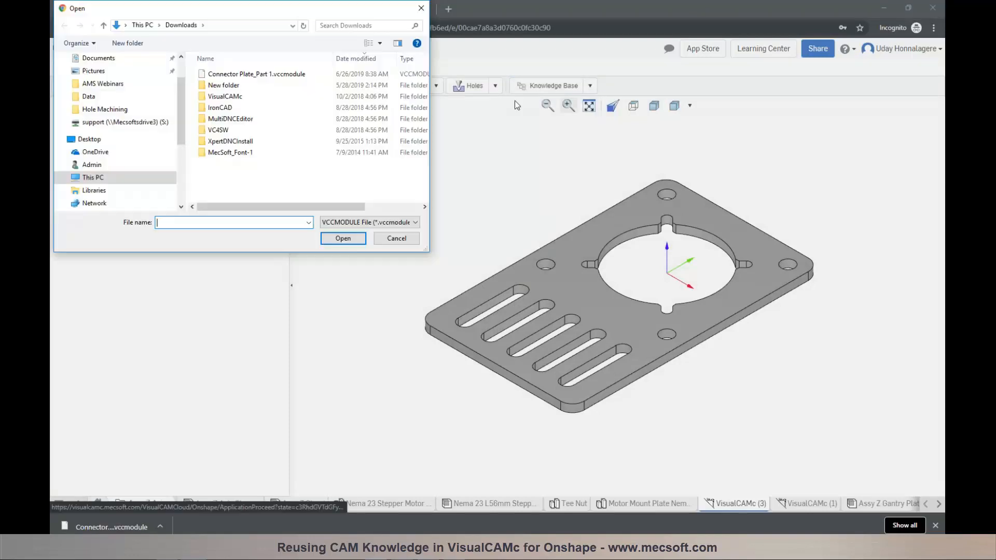
left_click(295, 73)
left_click(343, 239)
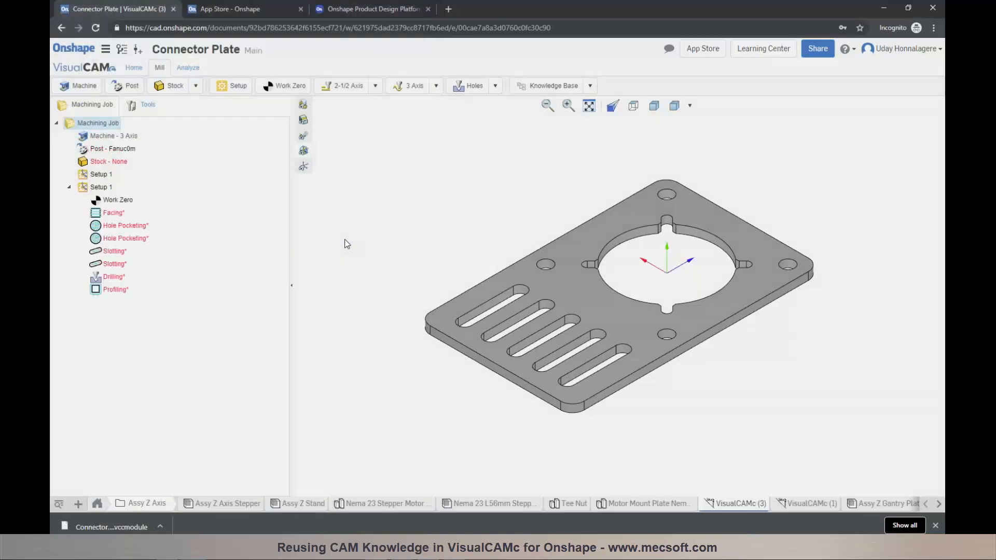
- Delete the empty first Setup 1 from the machining job
left_click(102, 177)
right_click(101, 177)
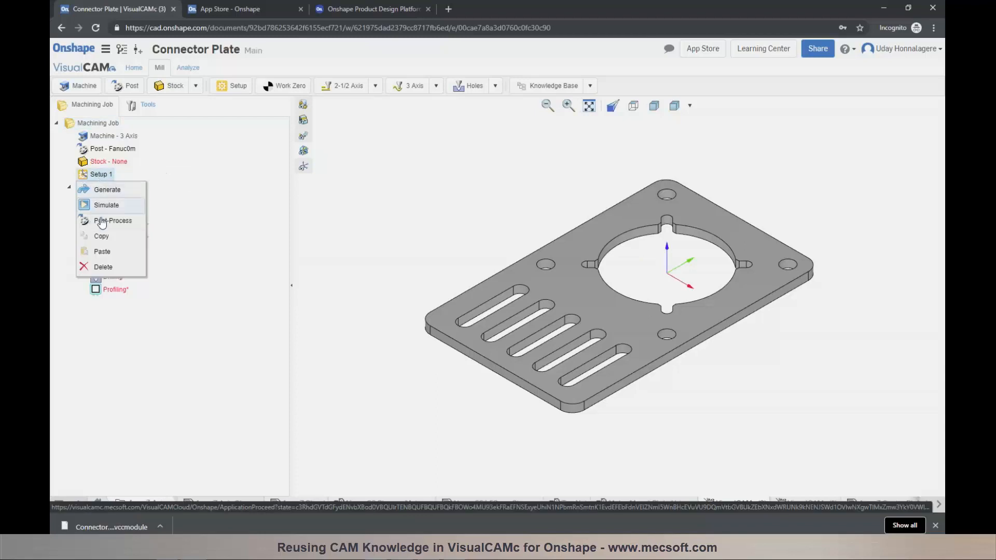
left_click(104, 263)
- Align the machine coordinate system to the World Coordinate System and save the machine setup
left_click(91, 88)
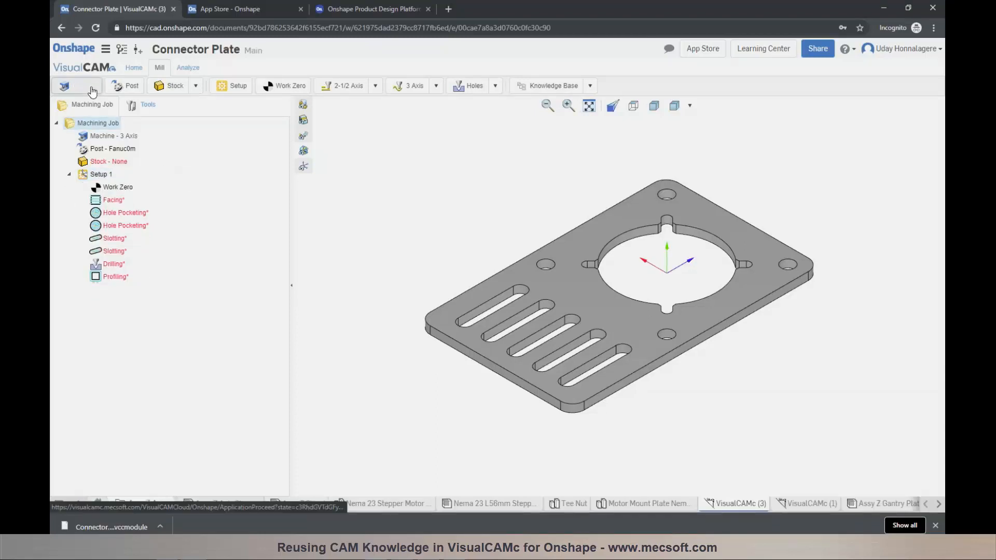
left_click(111, 312)
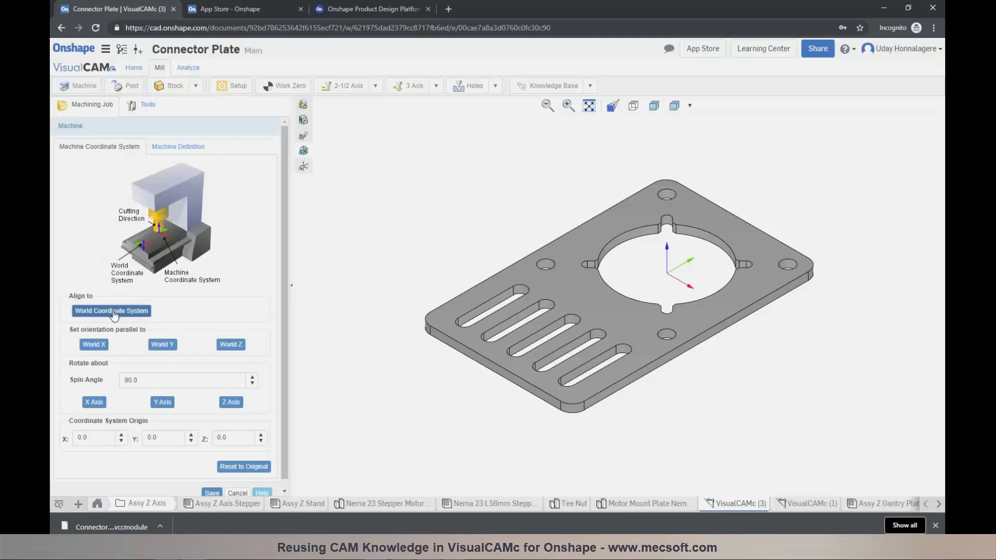
left_click(213, 492)
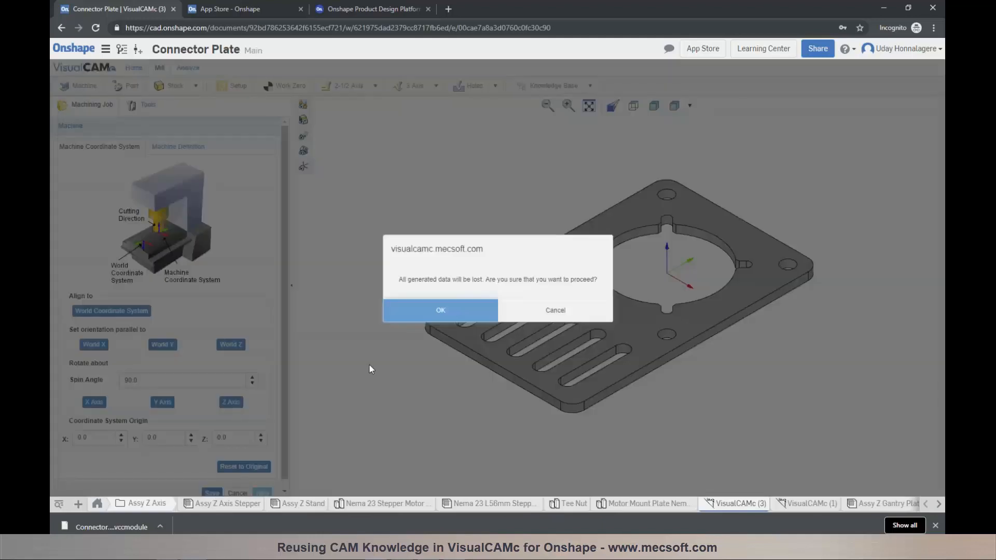
left_click(403, 310)
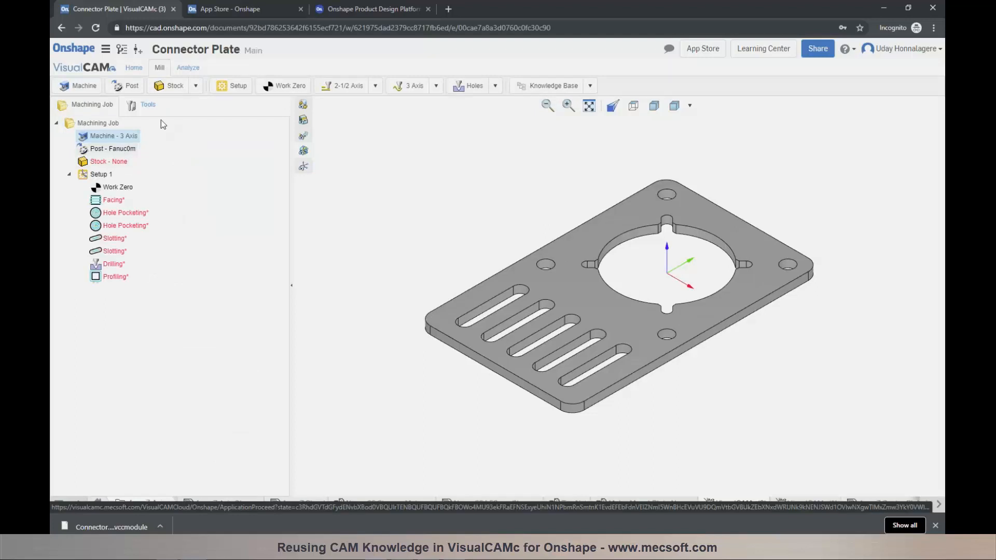
- Create a part box stock with offsets of 0.1 in X, 0.1 in Y and 0.020 in Z
left_click(195, 86)
left_click(188, 127)
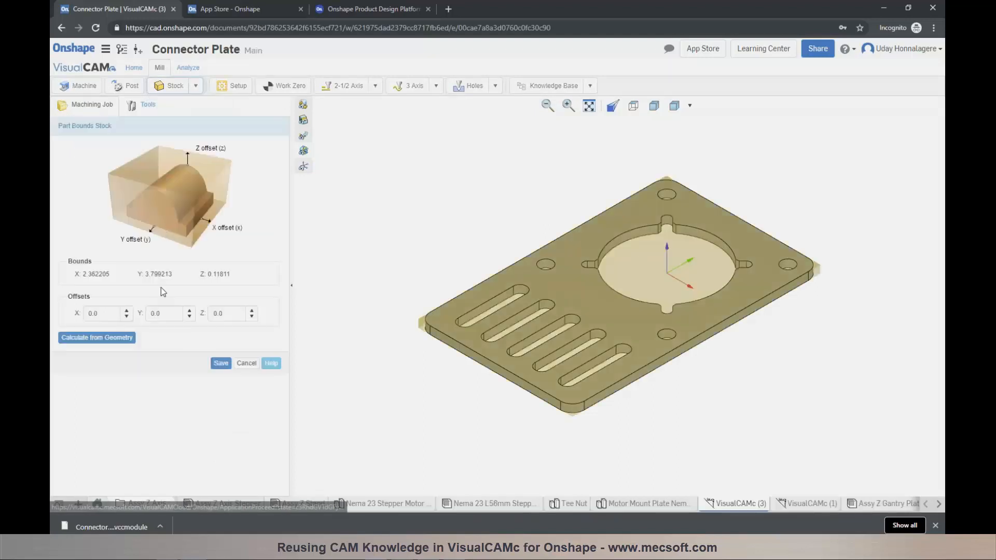
left_click(126, 311)
left_click(190, 310)
left_click(228, 315)
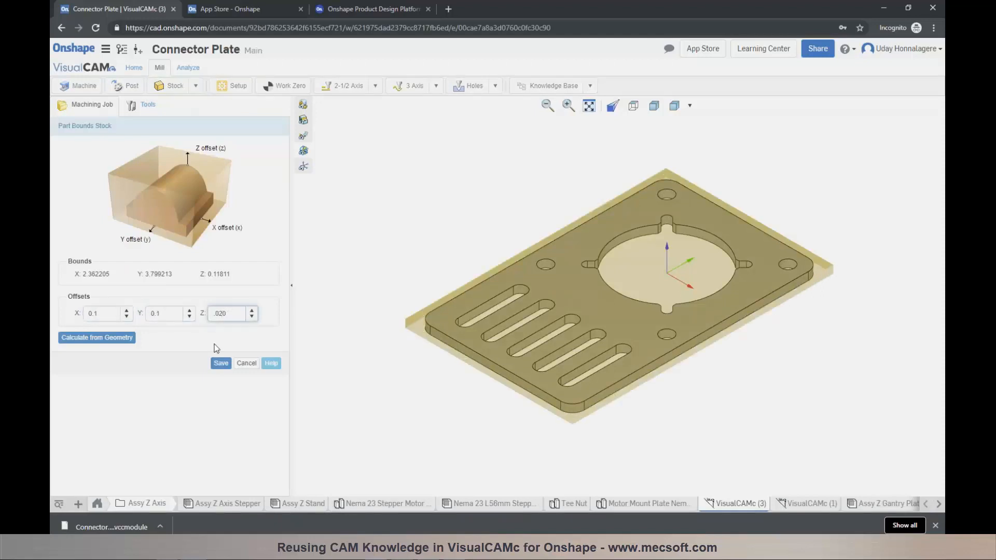
left_click(219, 363)
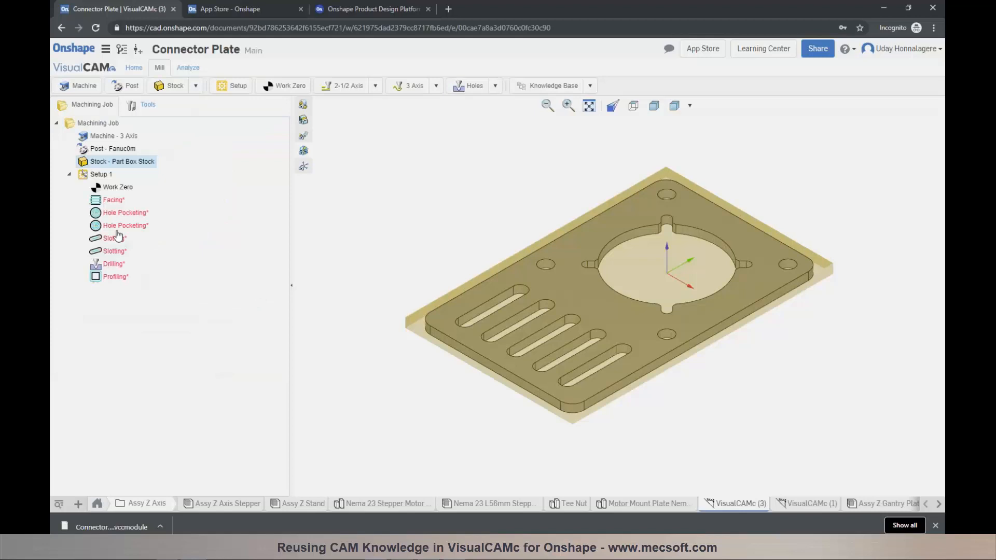
- Set the Work Zero to the stock box at the South West position of the highest Z face
double_click(99, 187)
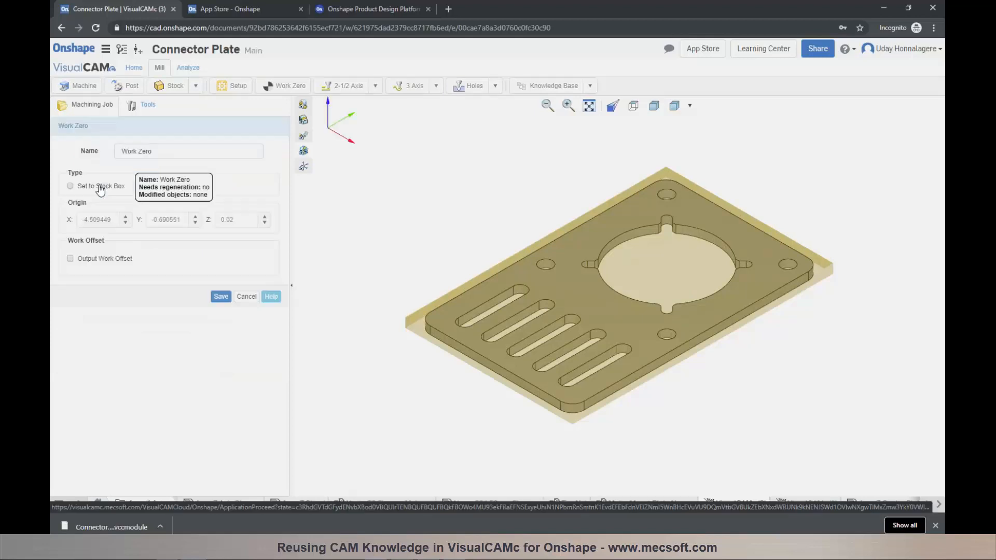
left_click(95, 186)
left_click(80, 299)
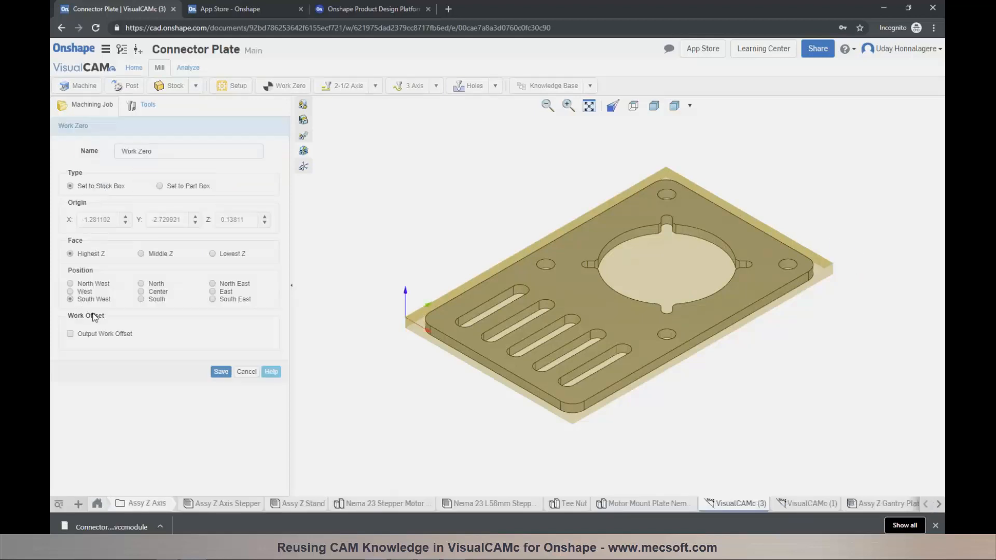
left_click(220, 373)
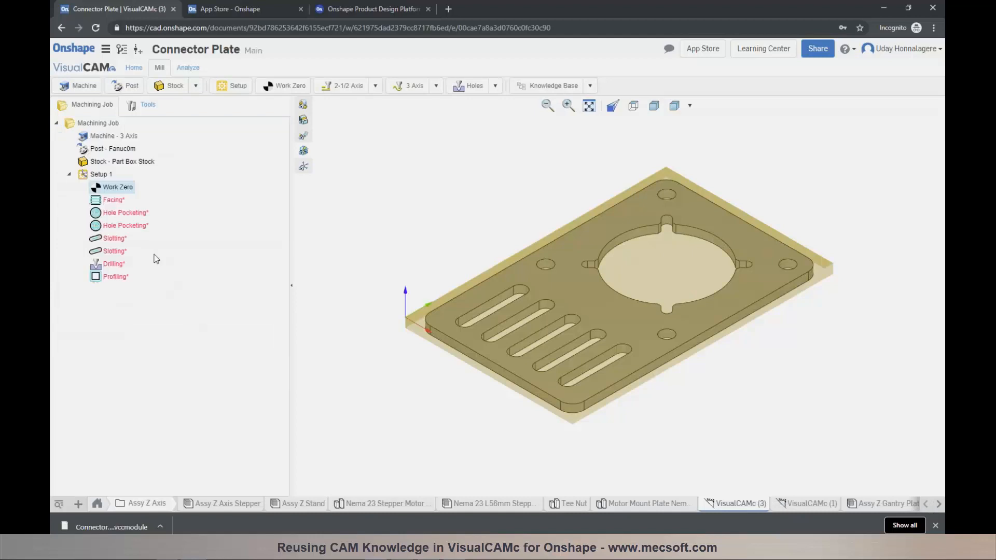
- Generate the Facing toolpath and regenerate it with the angle of cuts set to 90
right_click(102, 204)
left_click(106, 216)
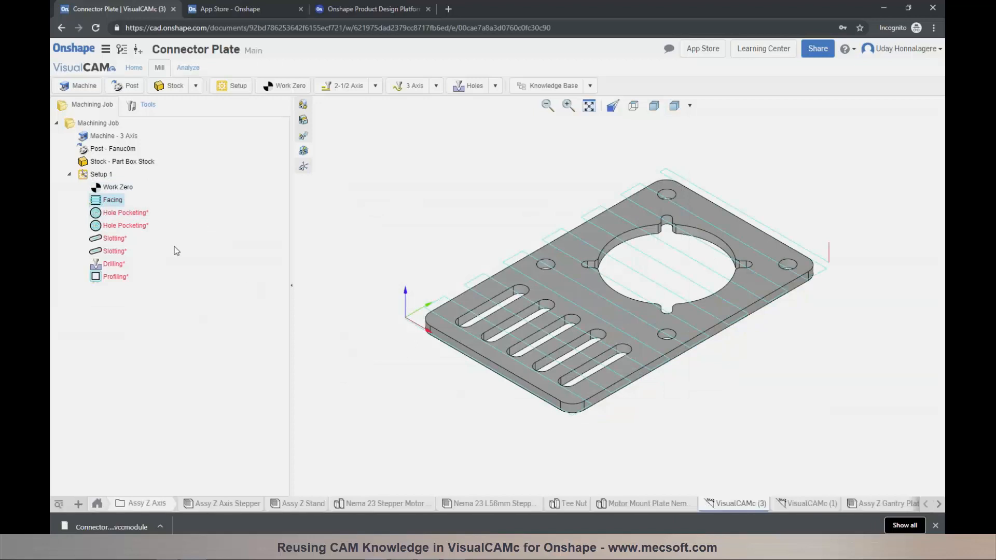
double_click(101, 203)
left_click(99, 222)
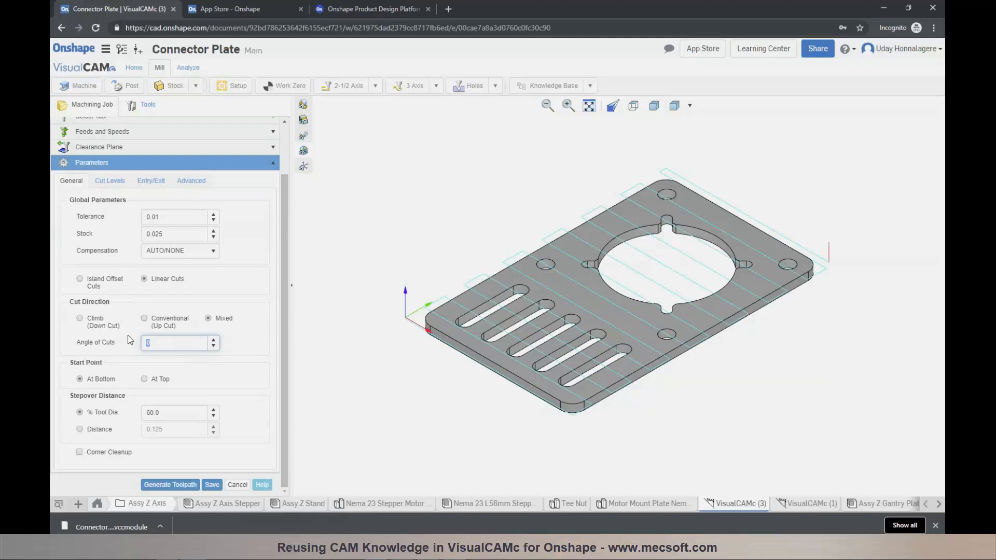
type("0")
left_click(183, 485)
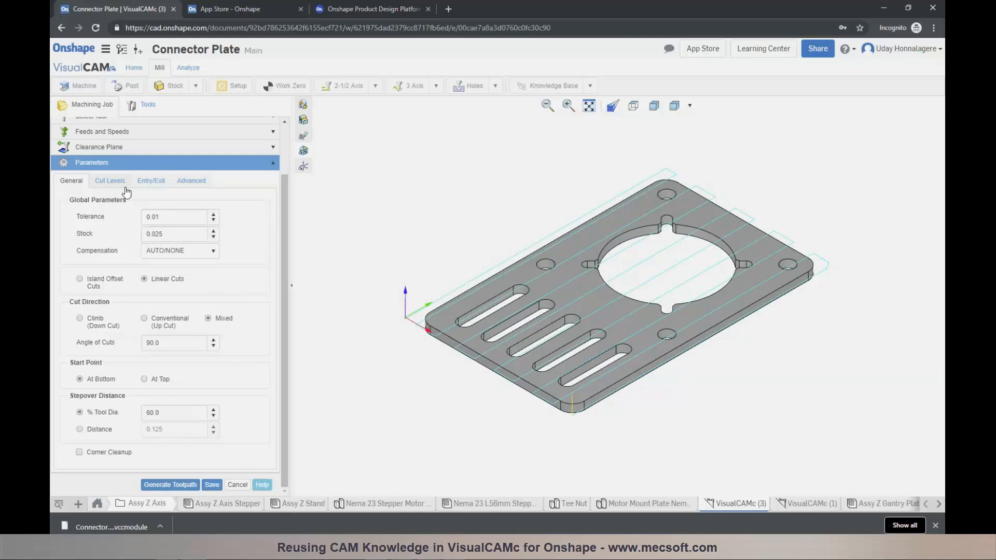
- Check the Facing operation's entry/exit and cut level parameters and save the operation
left_click(151, 182)
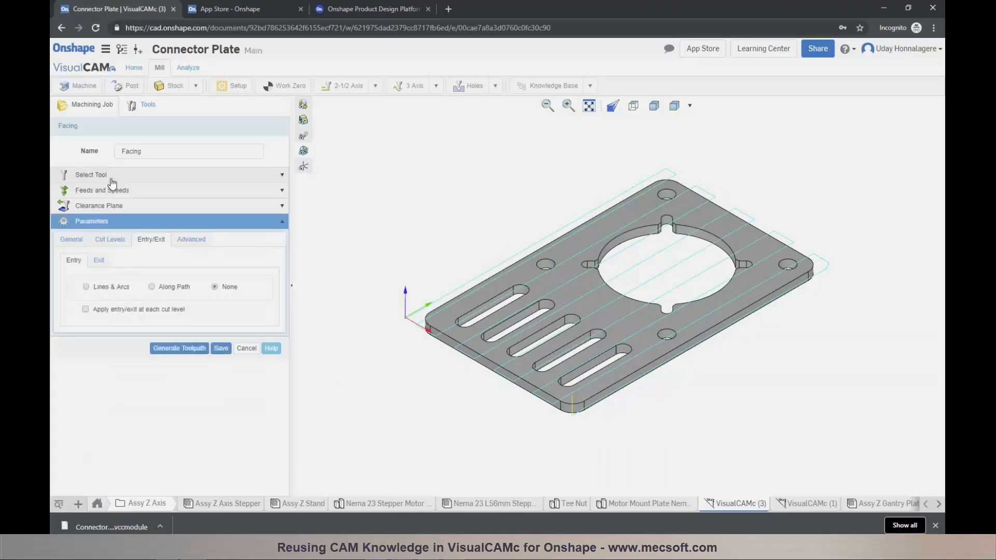
left_click(109, 239)
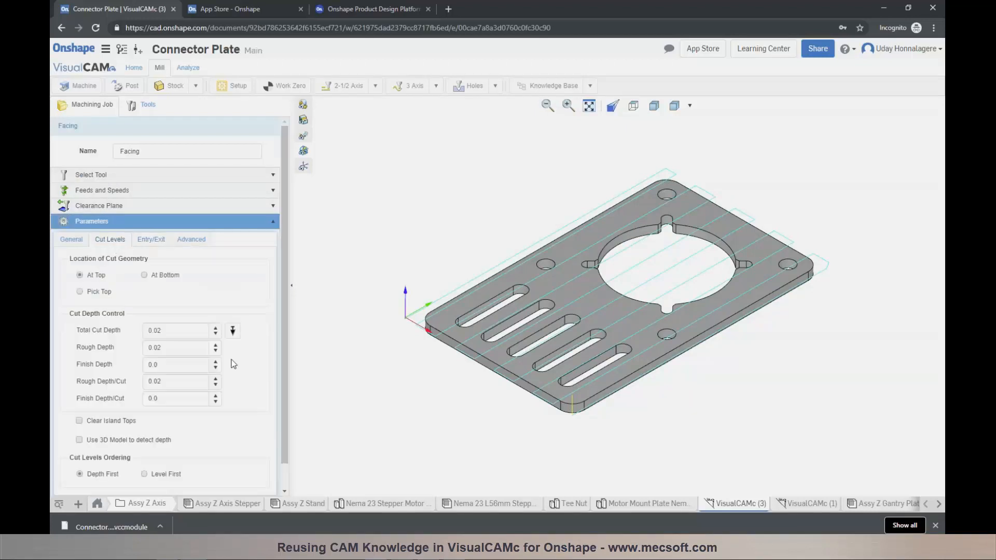
scroll(235, 370, "down", 1)
left_click(212, 485)
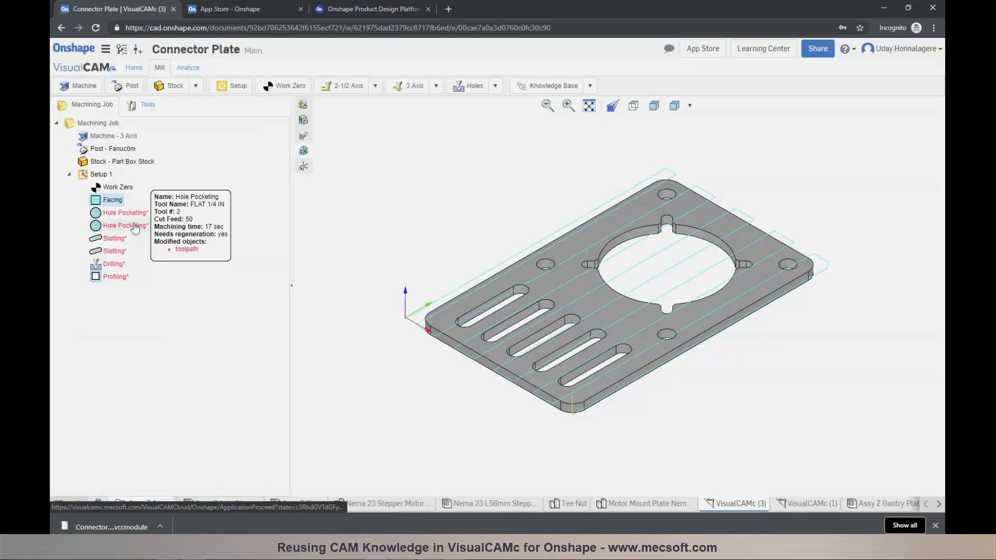
- Delete both Hole Pocketing operations from Setup 1
left_click(134, 229)
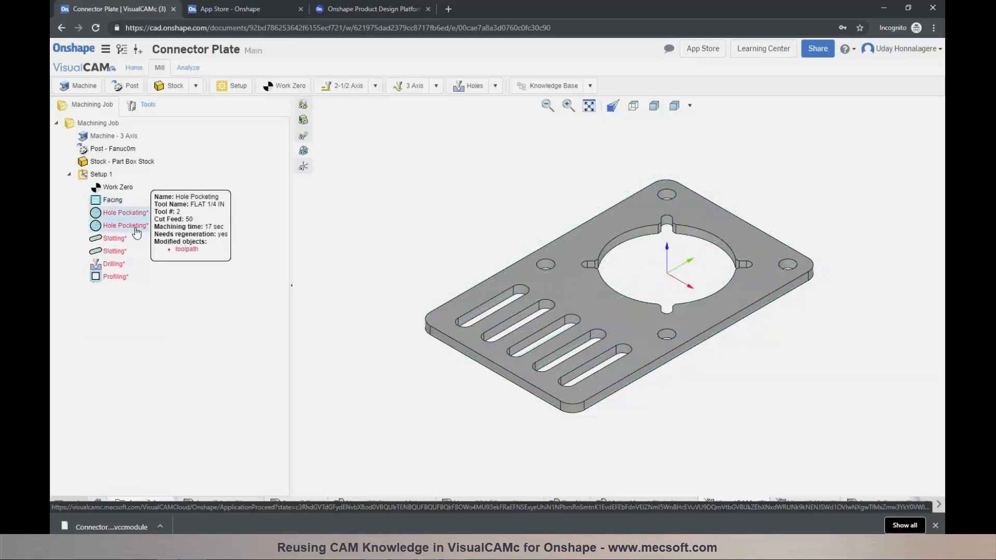
right_click(133, 228)
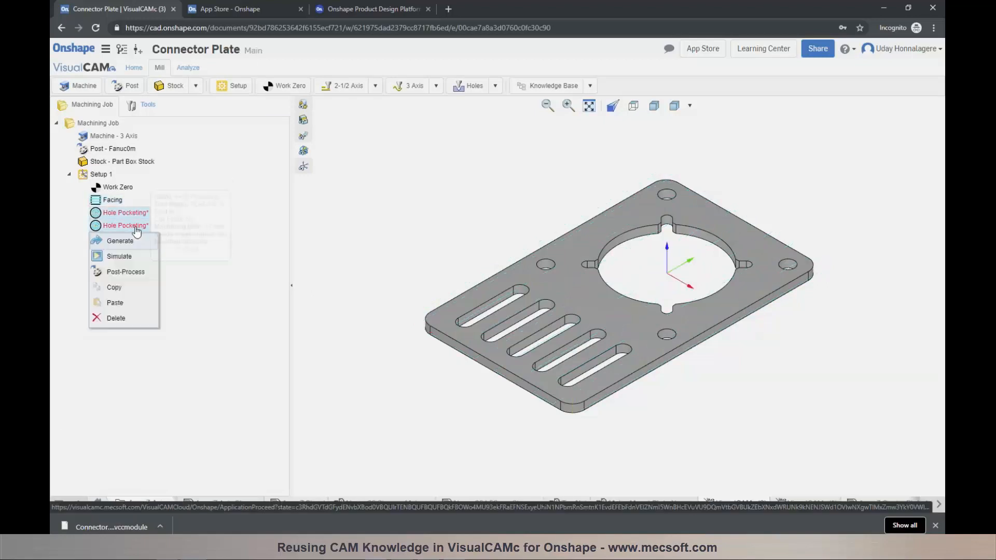
left_click(116, 318)
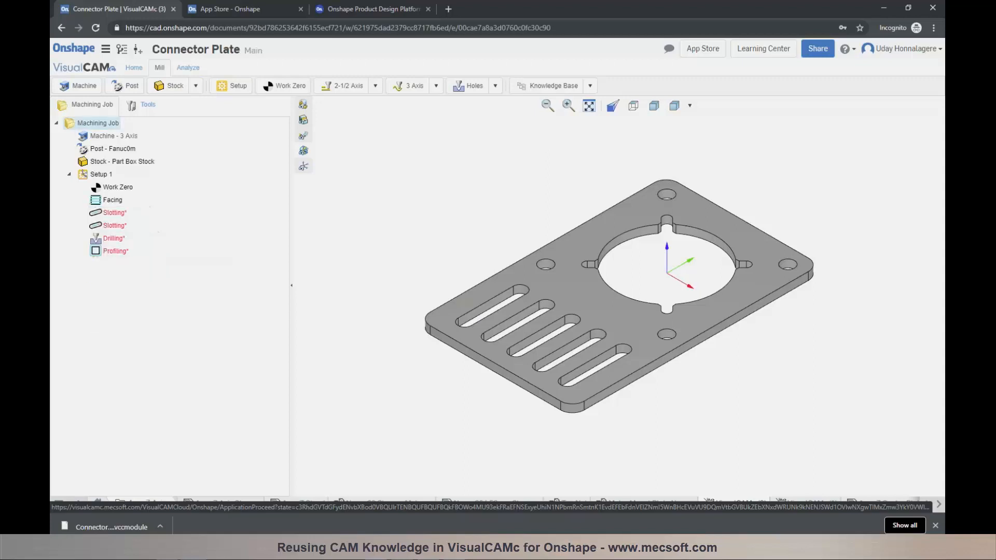
- Edit the first Slotting operation and select the top edges of all five slots as its machining regions
double_click(106, 217)
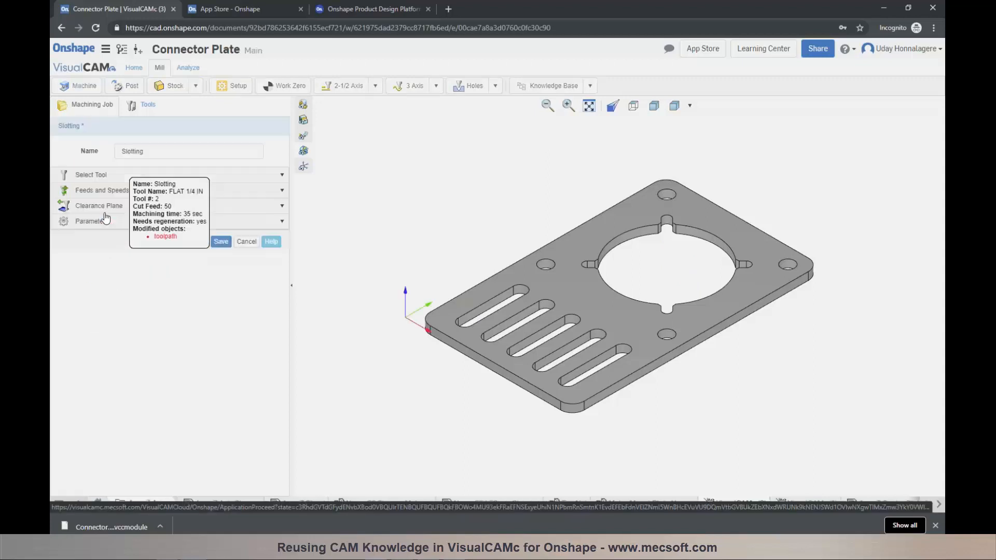
left_click(525, 292)
left_click(545, 304)
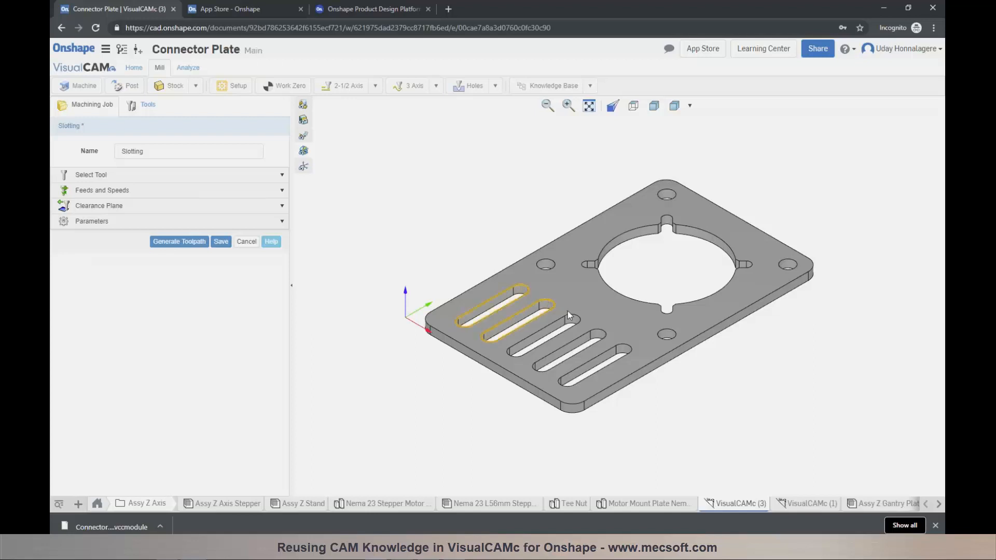
left_click(574, 320)
left_click(598, 333)
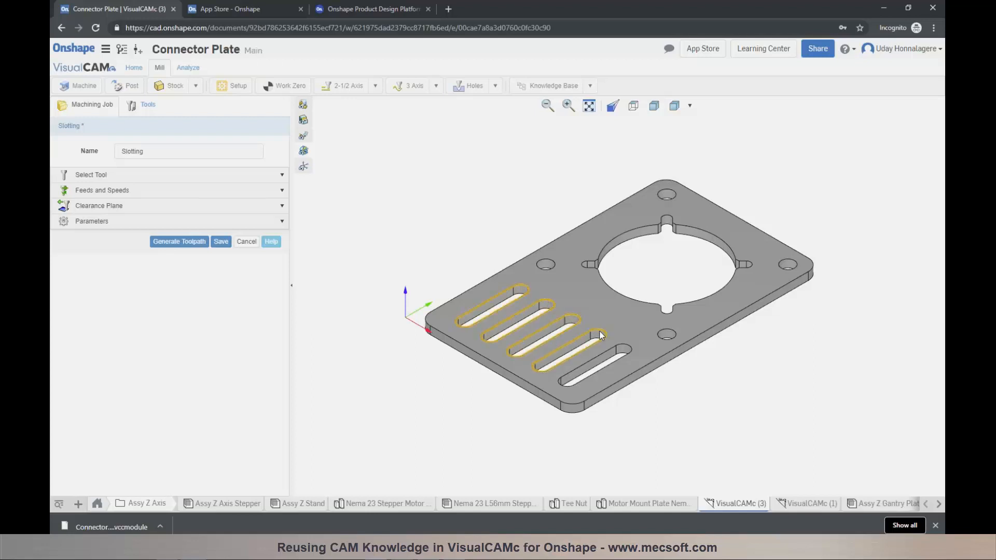
left_click(623, 349)
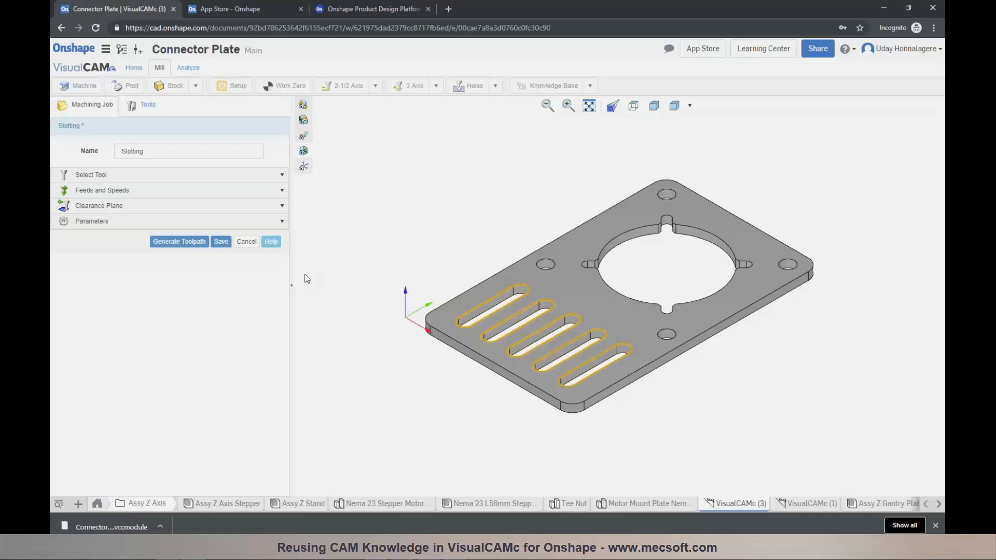
- Assign the FLAT 1/8 IN mill to the Slotting operation, generate its toolpath, save it and inspect the cuts in the slots
left_click(111, 176)
left_click(120, 262)
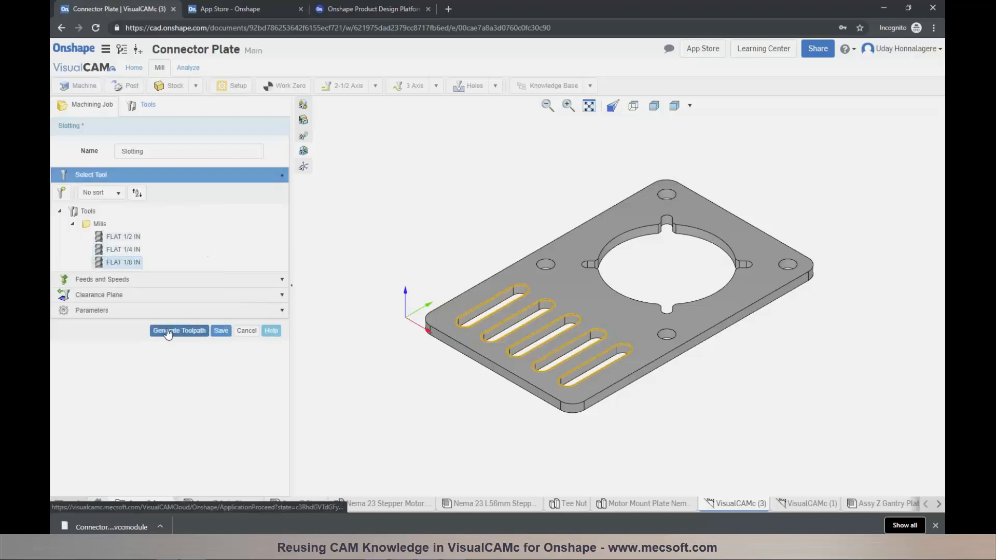
left_click(181, 335)
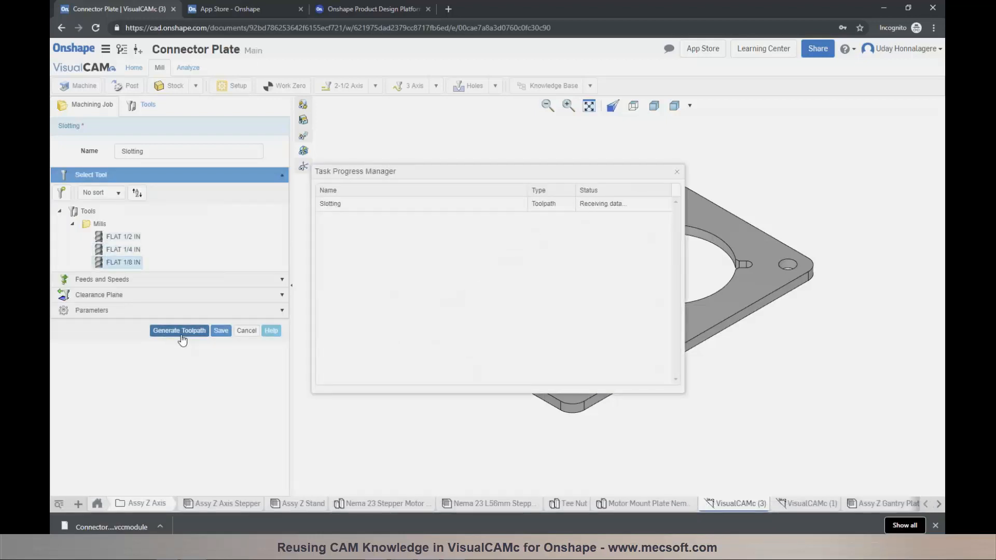
left_click(230, 331)
right_click_drag(424, 342, 431, 375)
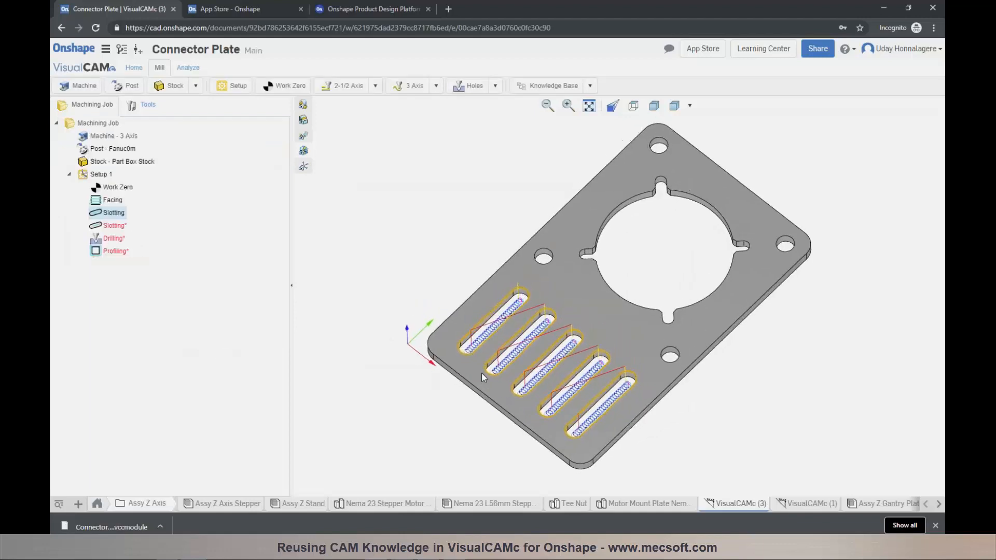
scroll(511, 334, "up", 3)
scroll(480, 315, "up", 5)
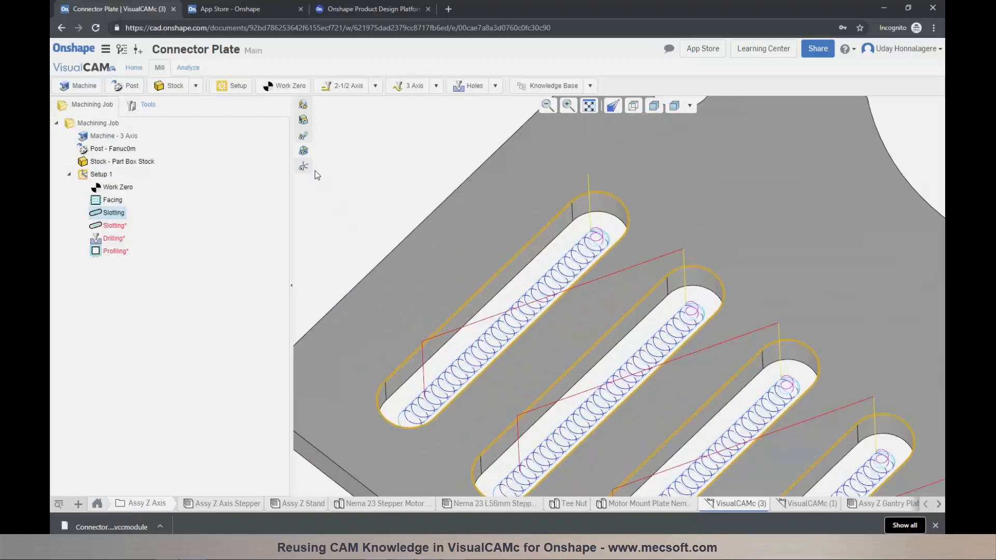
left_click(306, 137)
left_click(306, 137)
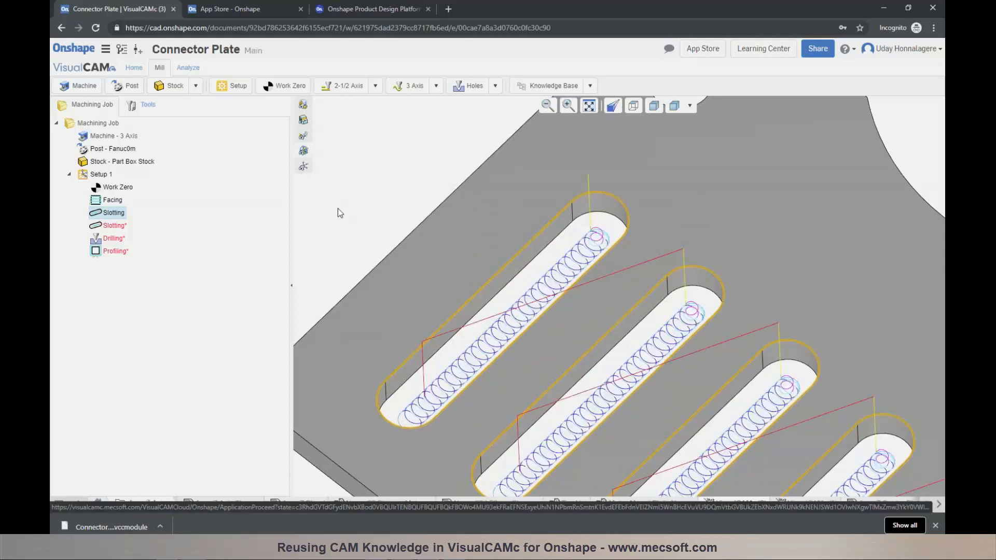
scroll(525, 353, "down", 5)
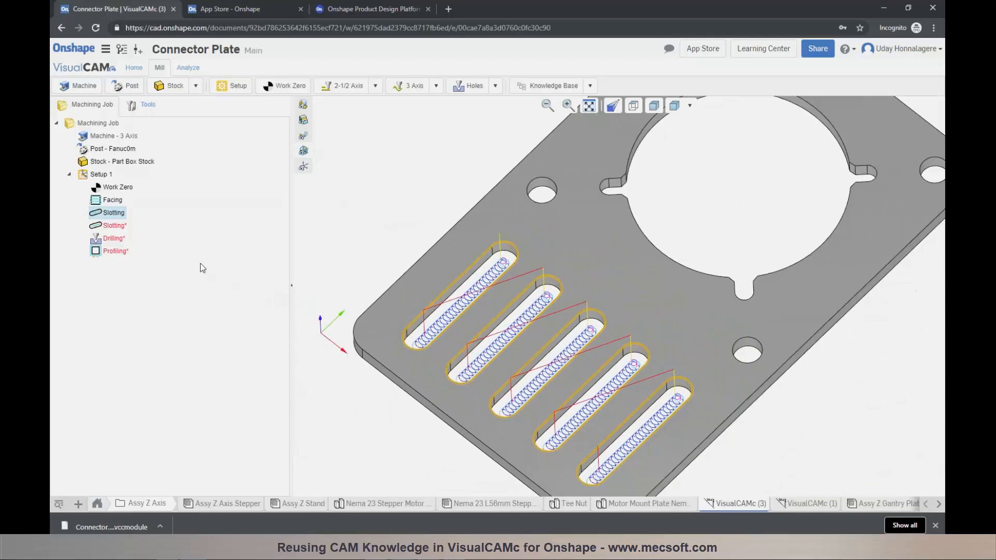
- Delete the second, unregenerated Slotting operation from Setup 1
left_click(118, 231)
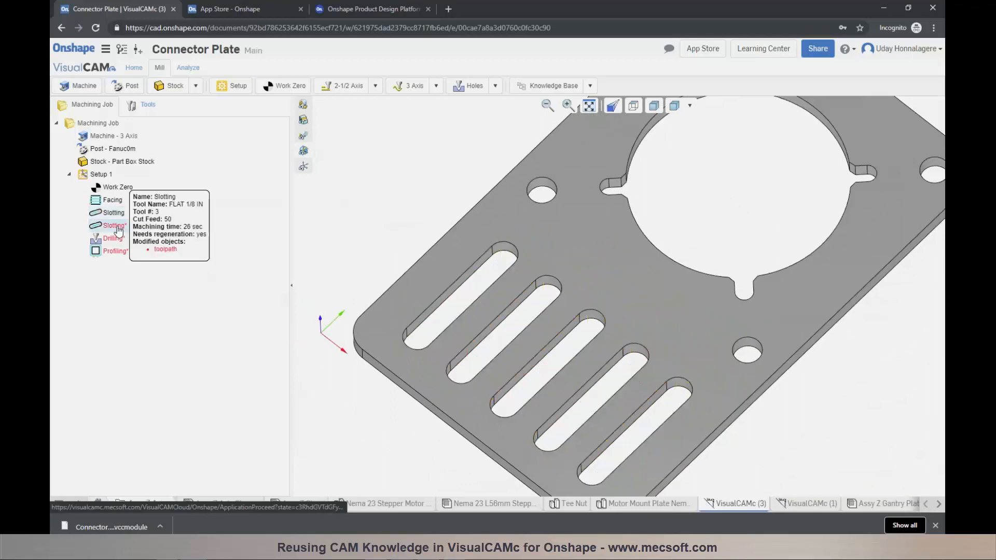
right_click(116, 229)
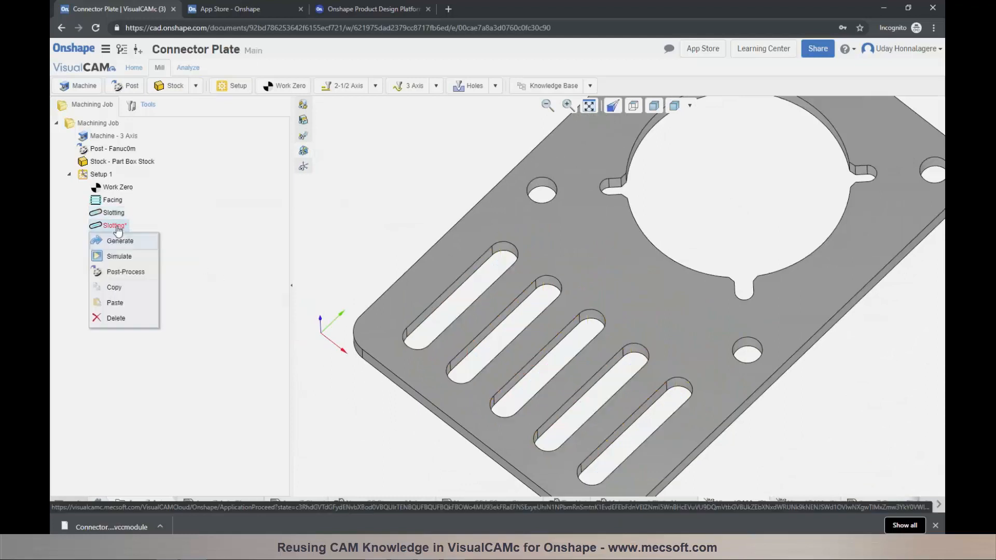
left_click(115, 319)
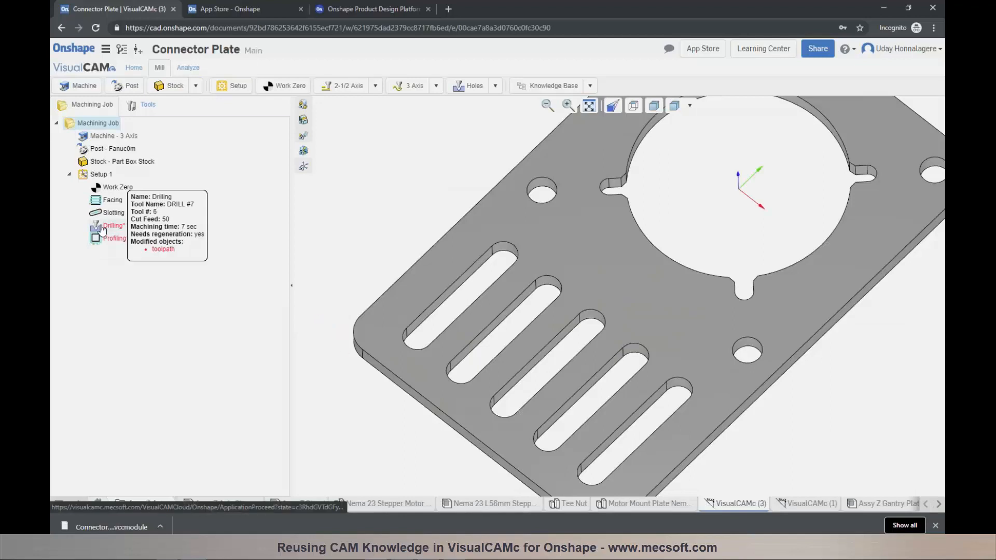
- Select the four round holes around the central opening for the Drilling operation, generate its toolpath and save it
double_click(102, 229)
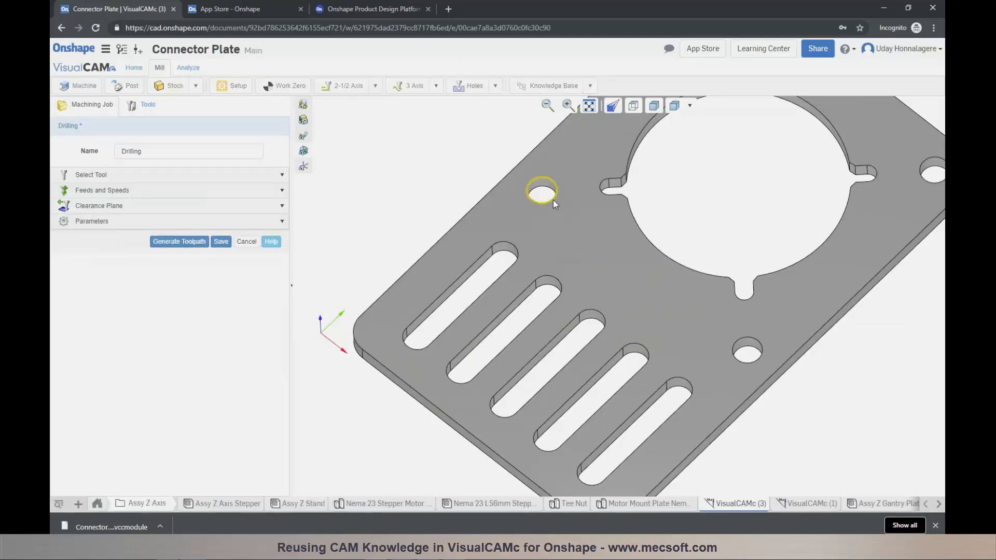
left_click(746, 344)
key("f")
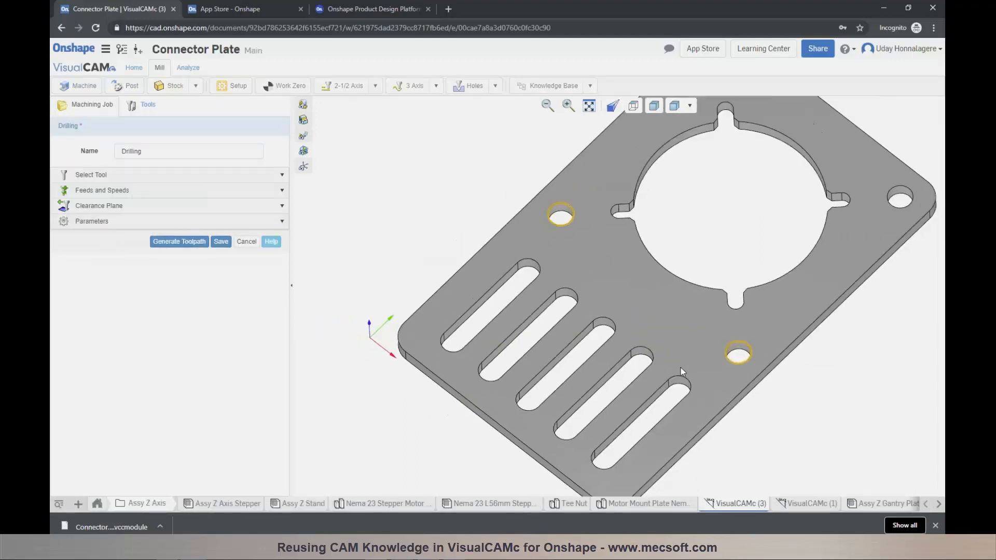
left_click(856, 224)
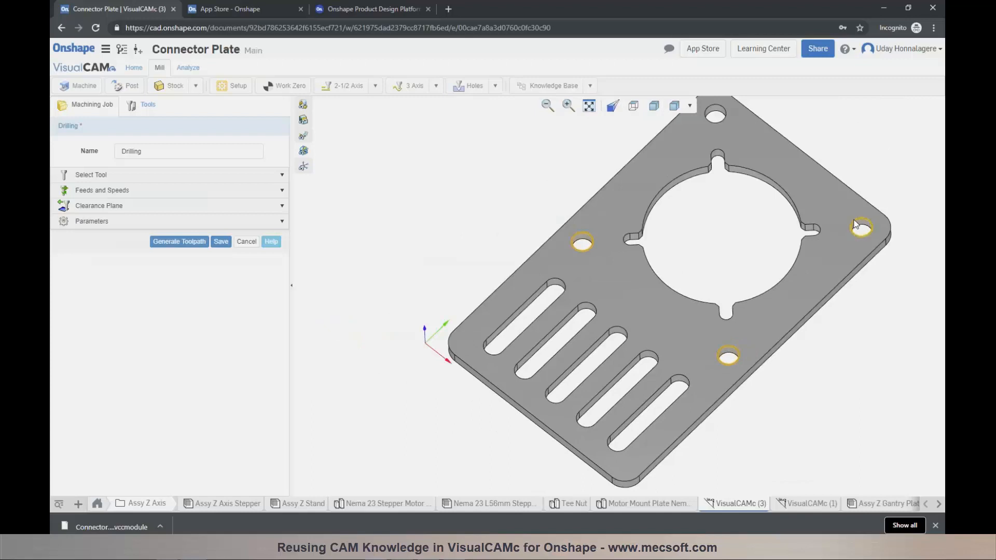
left_click(189, 242)
left_click(219, 242)
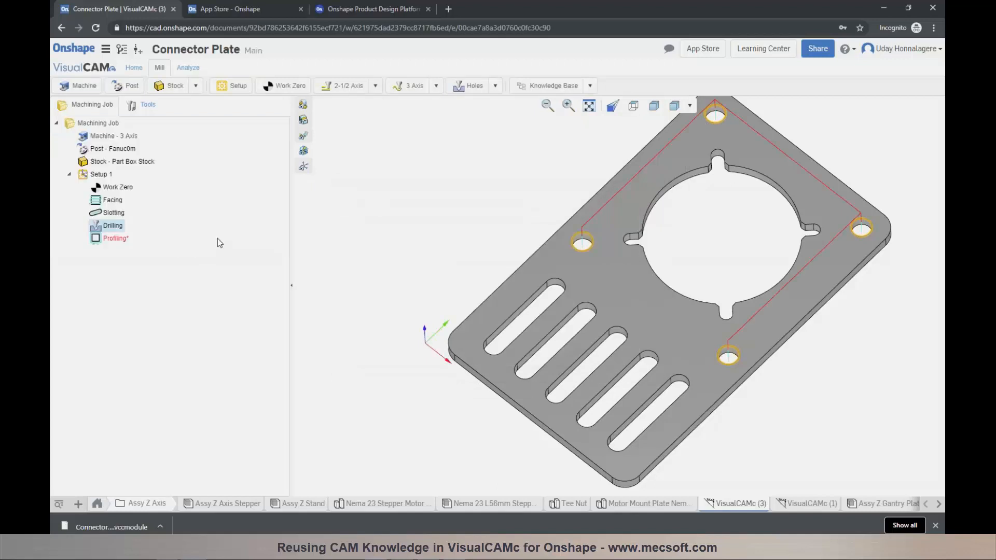
- Select the central opening's contour for the Profiling operation, assign the FLAT 1/8 IN mill and generate the toolpath
double_click(105, 243)
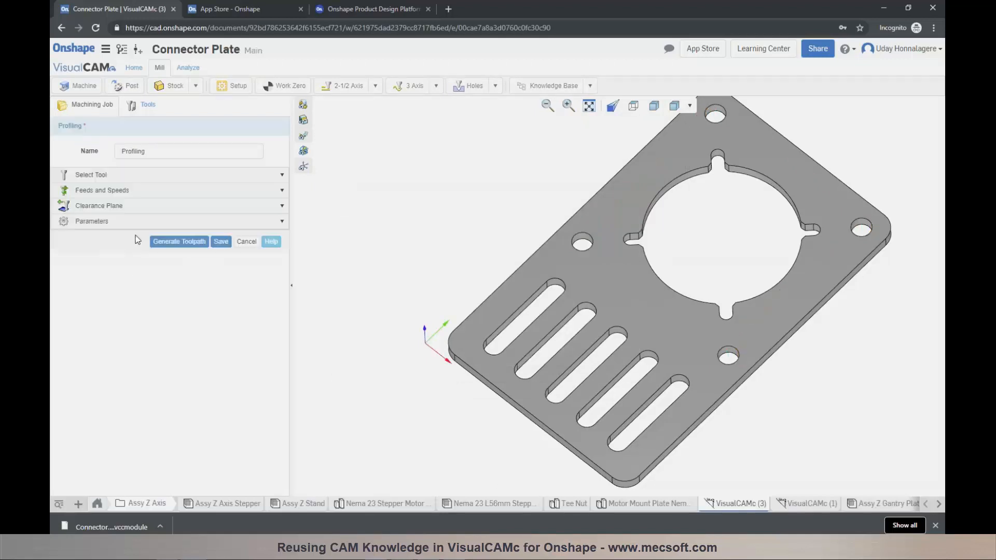
left_click(741, 171)
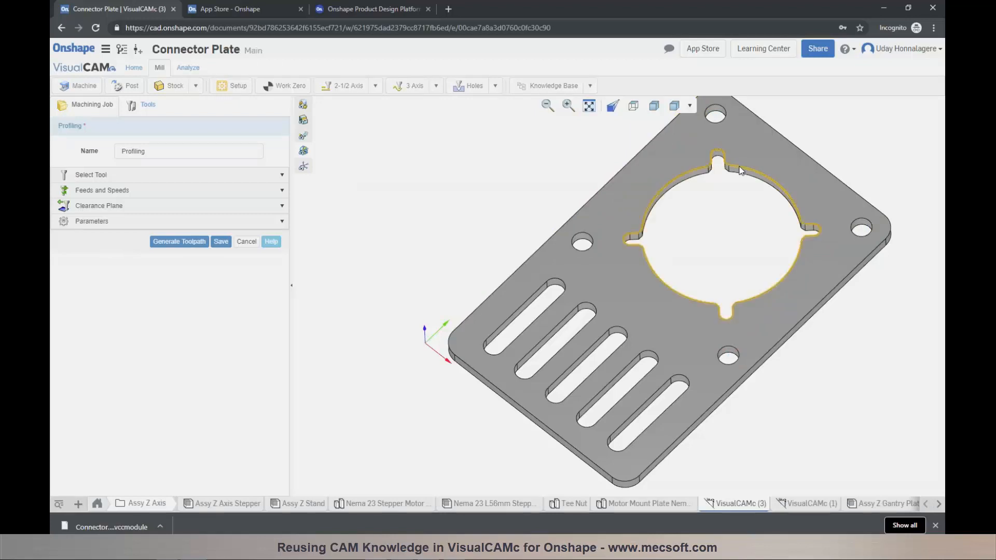
left_click(106, 176)
left_click(110, 263)
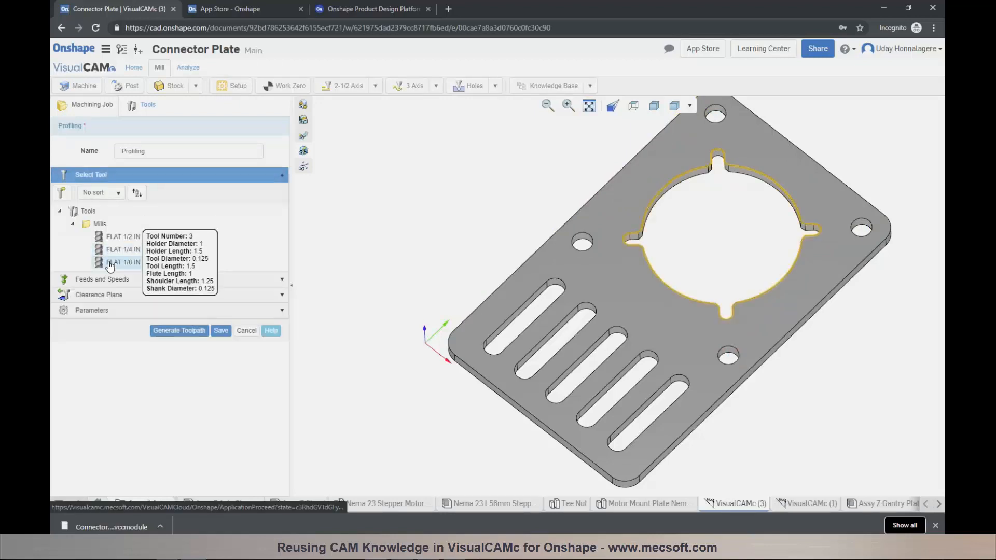
left_click(170, 333)
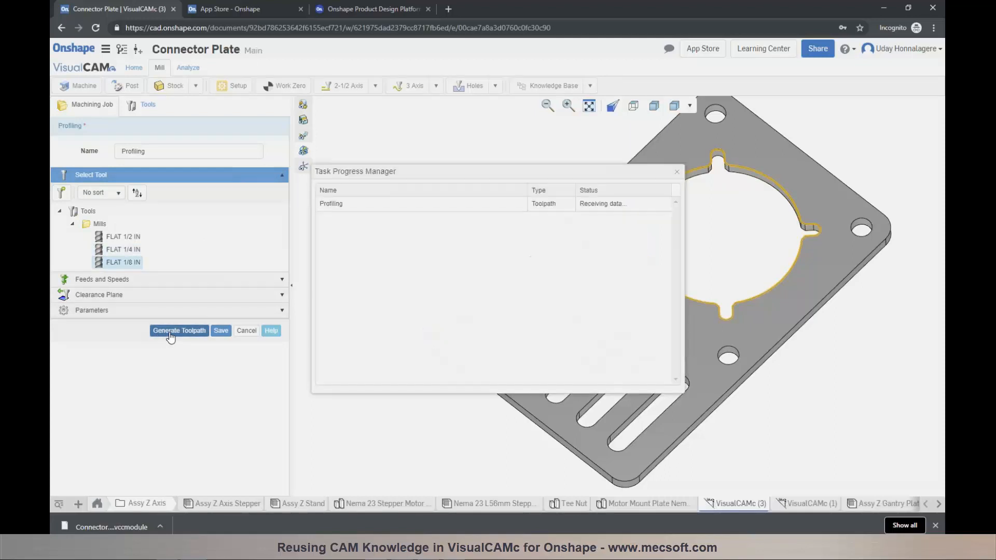
- Set the Profiling entry to Along Path and the exit to None, regenerate the toolpath and save the operation
left_click(109, 311)
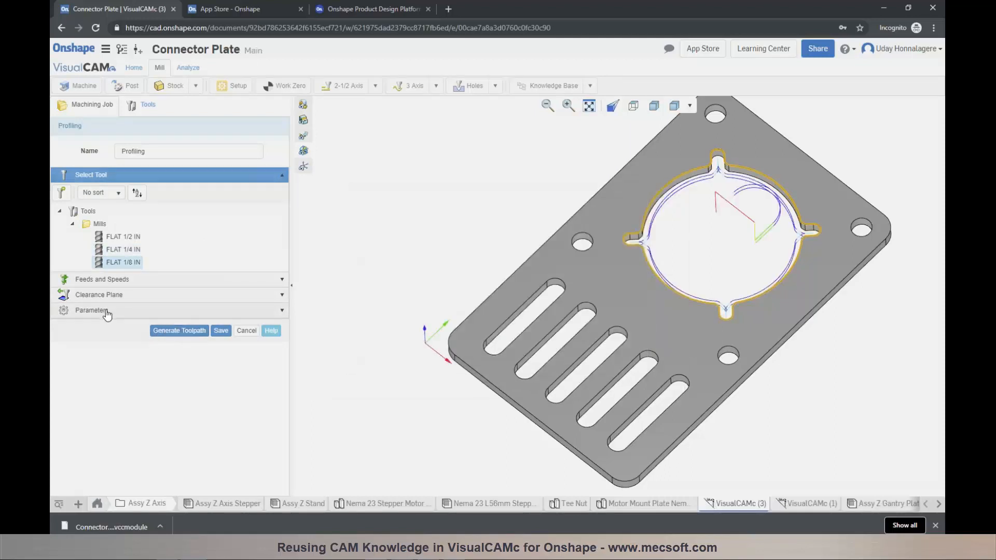
scroll(110, 314, "down", 2)
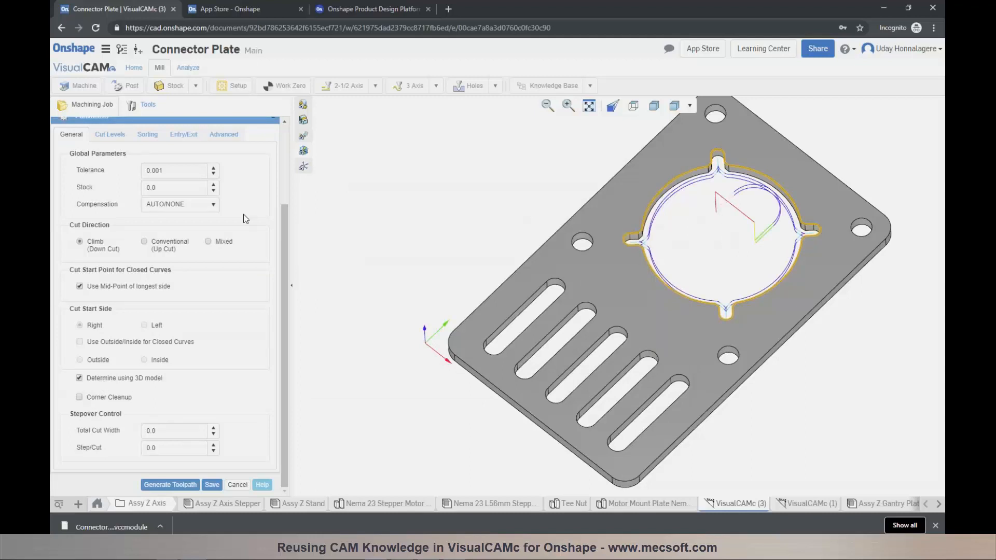
scroll(158, 233, "up", 2)
left_click(175, 241)
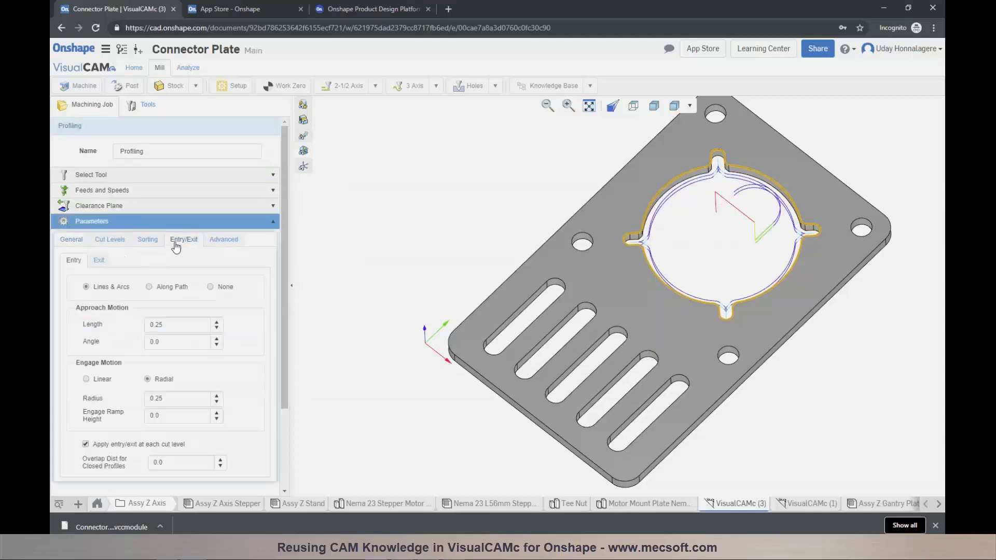
left_click(151, 287)
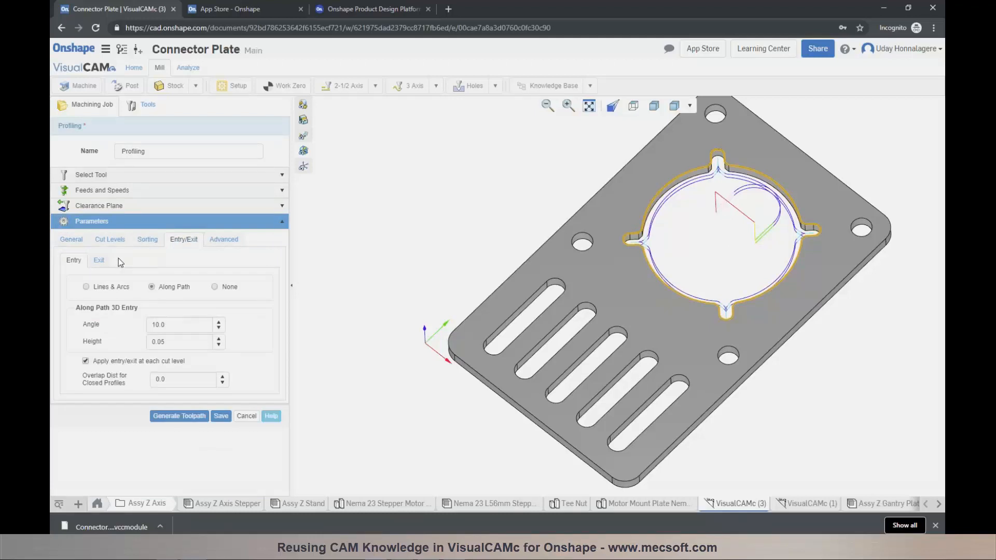
left_click(99, 259)
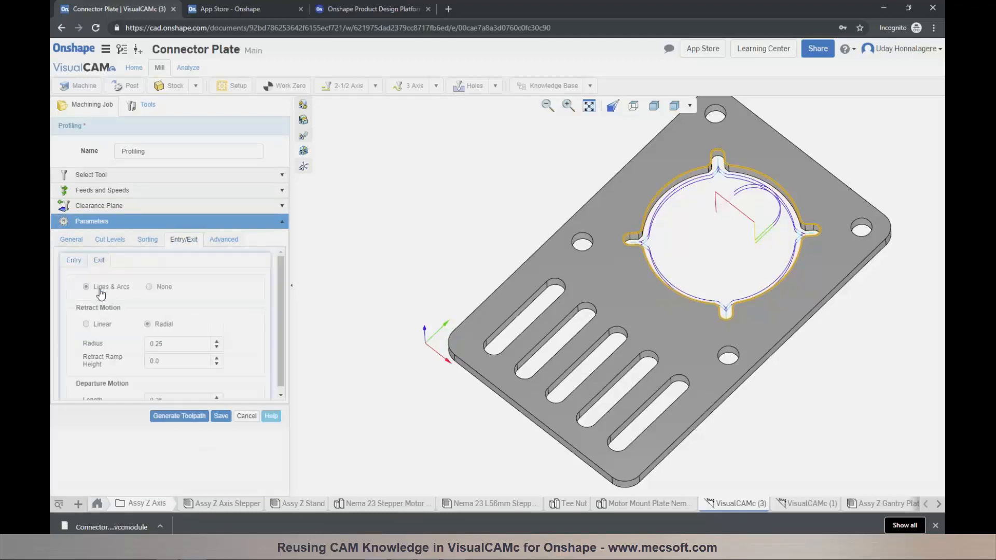
left_click(152, 287)
left_click(179, 331)
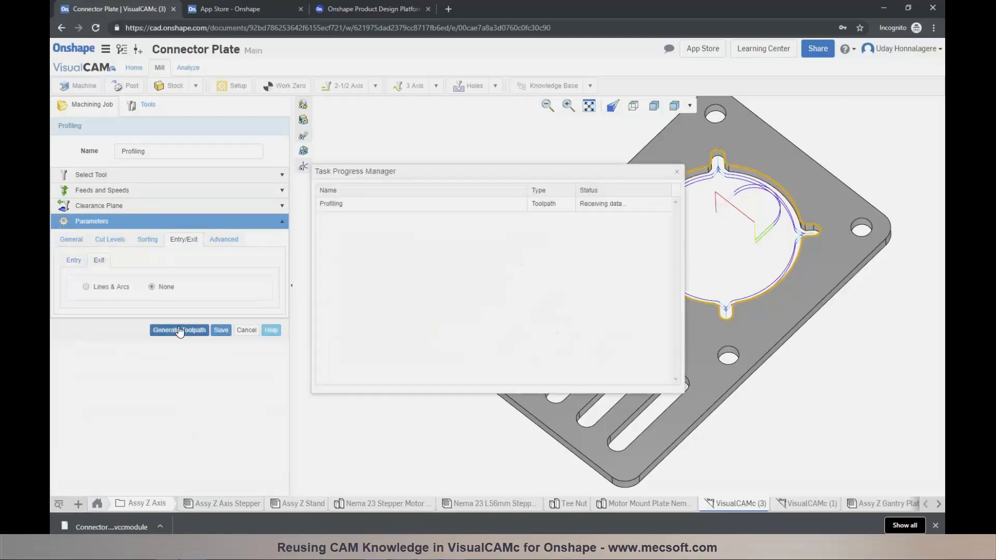
scroll(802, 183, "up", 5)
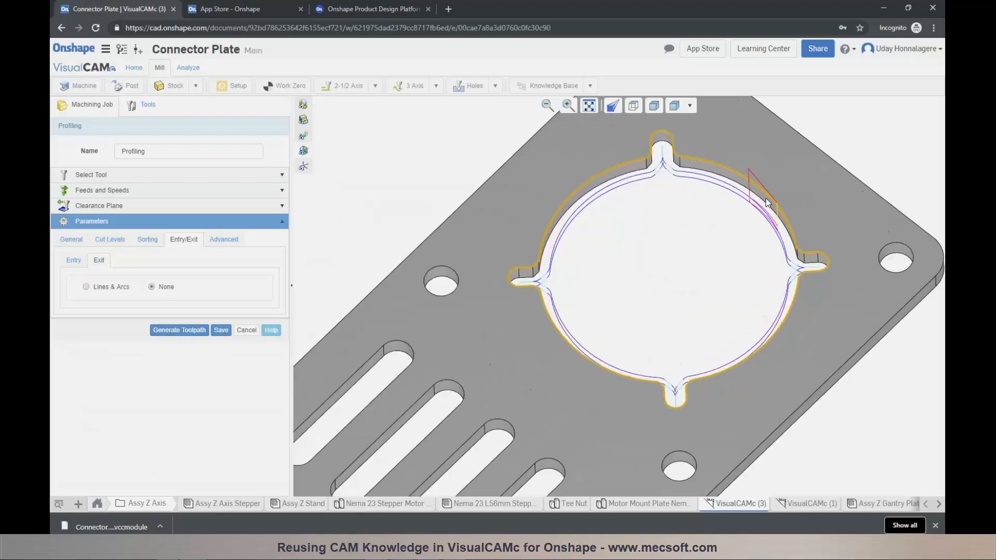
right_click_drag(746, 201, 754, 196)
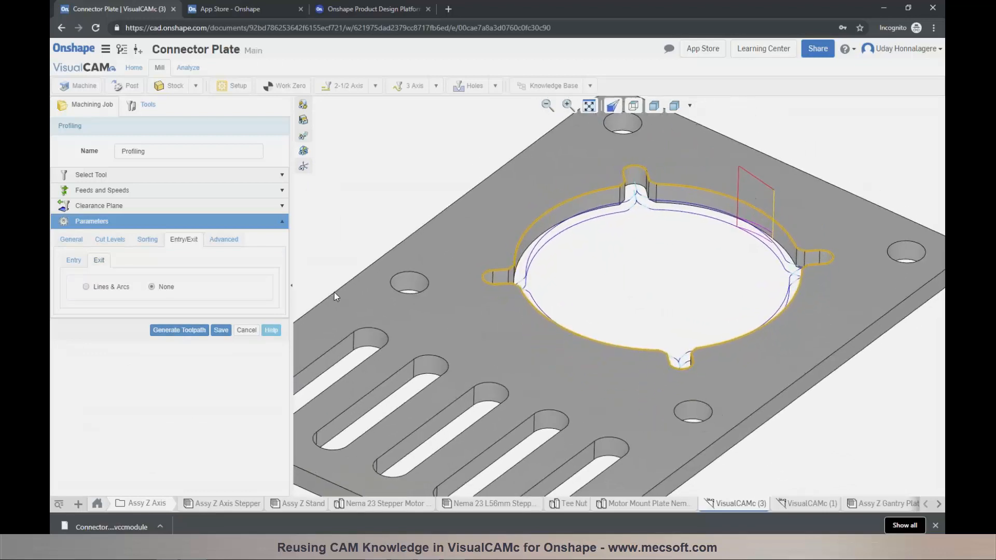
left_click(220, 331)
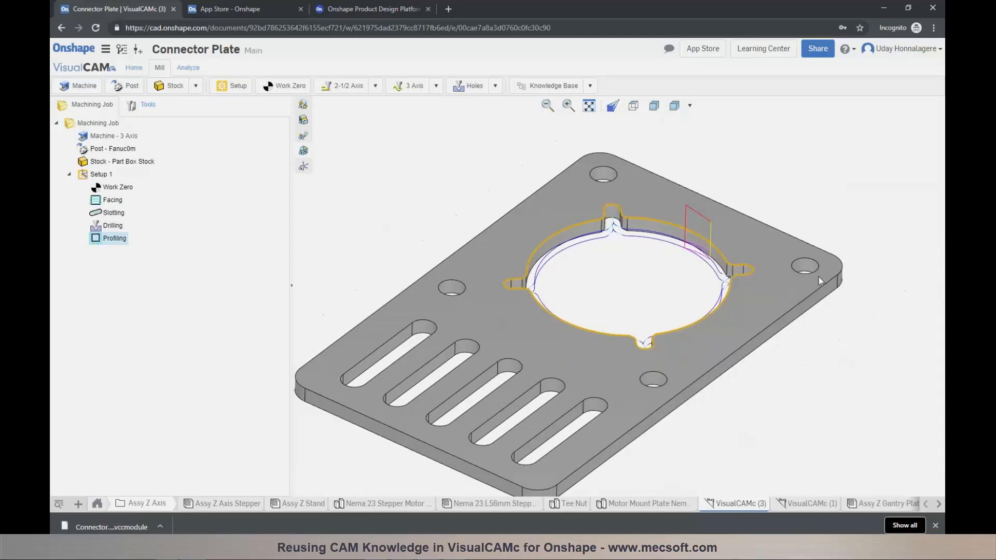
- Duplicate the central opening's Profiling operation in Setup 1
right_click(107, 241)
left_click(103, 243)
right_click(106, 242)
left_click(115, 316)
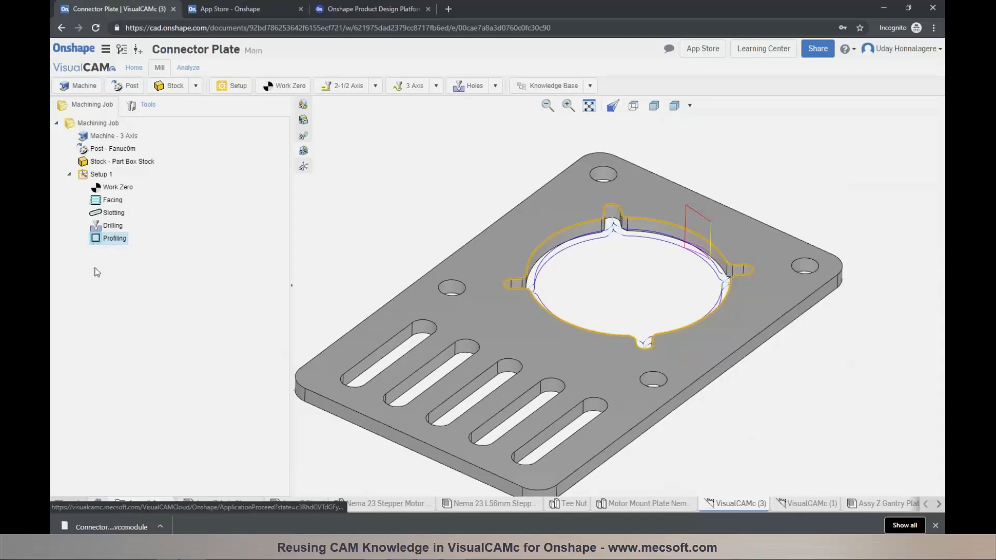
- Select the plate's outer top contour as the duplicated Profiling operation's region, generate its toolpath and save the operation
double_click(96, 253)
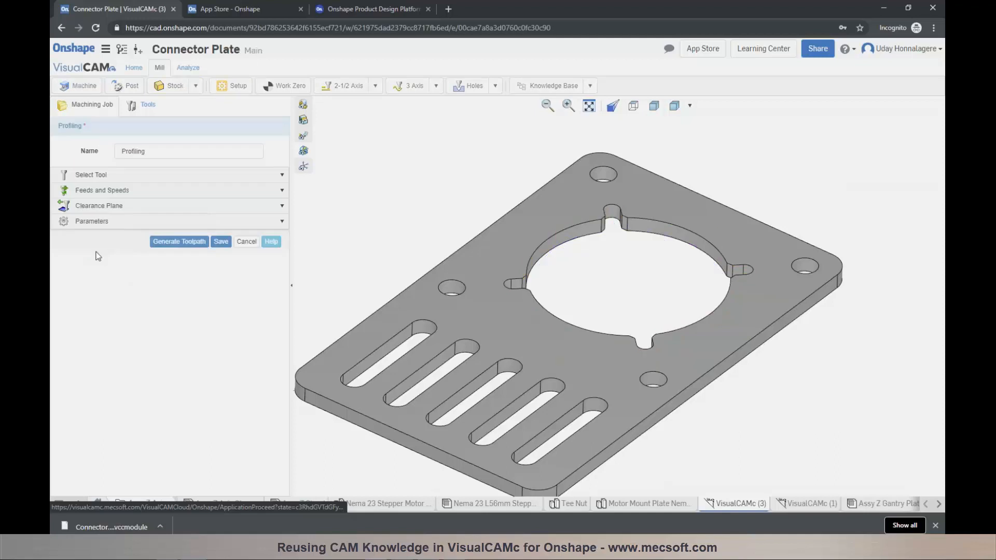
left_click(100, 221)
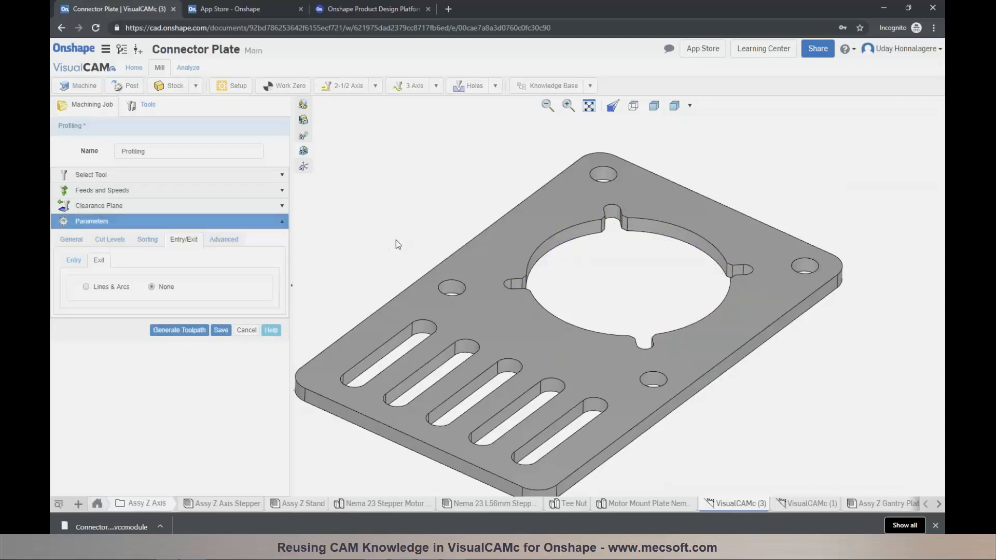
left_click(430, 269)
left_click(195, 332)
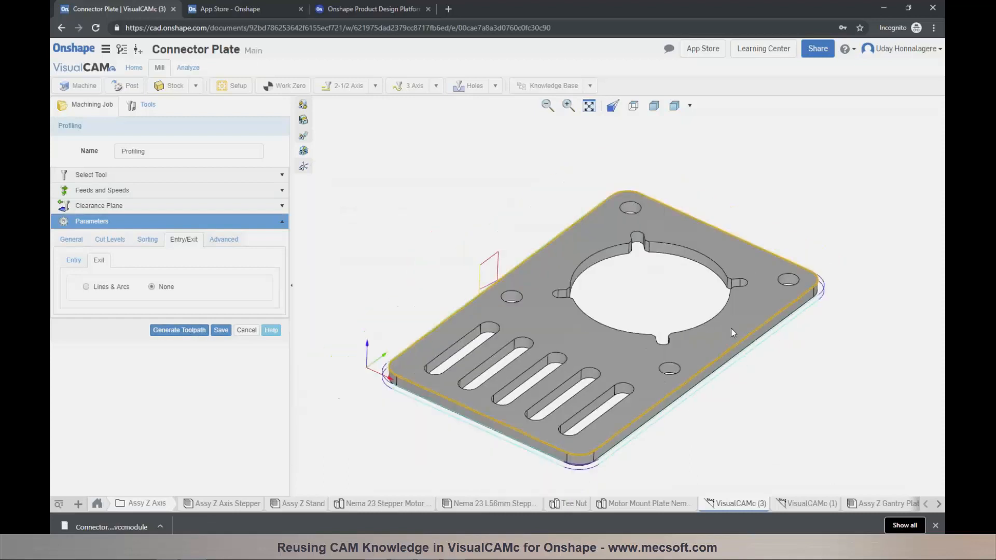
left_click(221, 330)
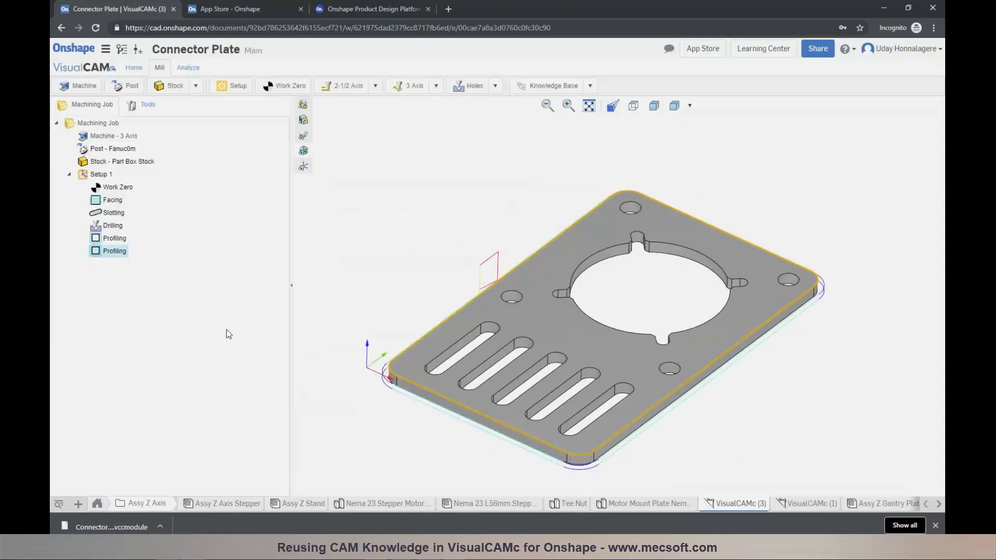
- Save the machining job and open the document's workspace units settings
left_click(134, 68)
left_click(124, 86)
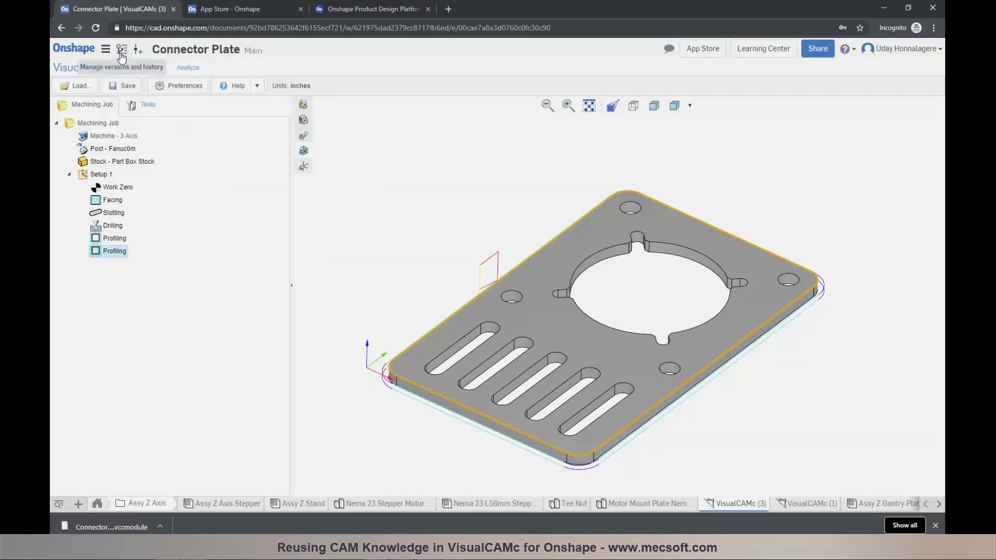
left_click(105, 49)
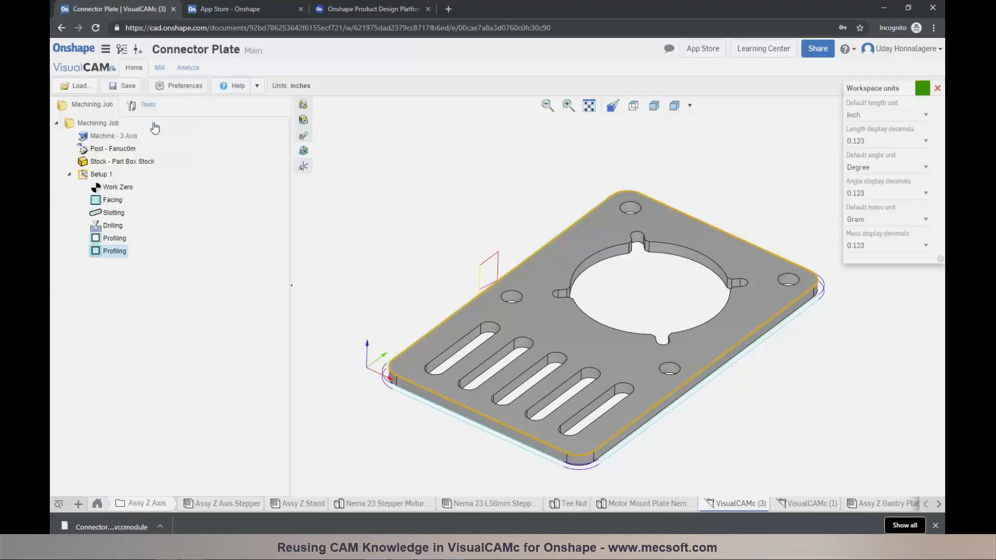
left_click(155, 123)
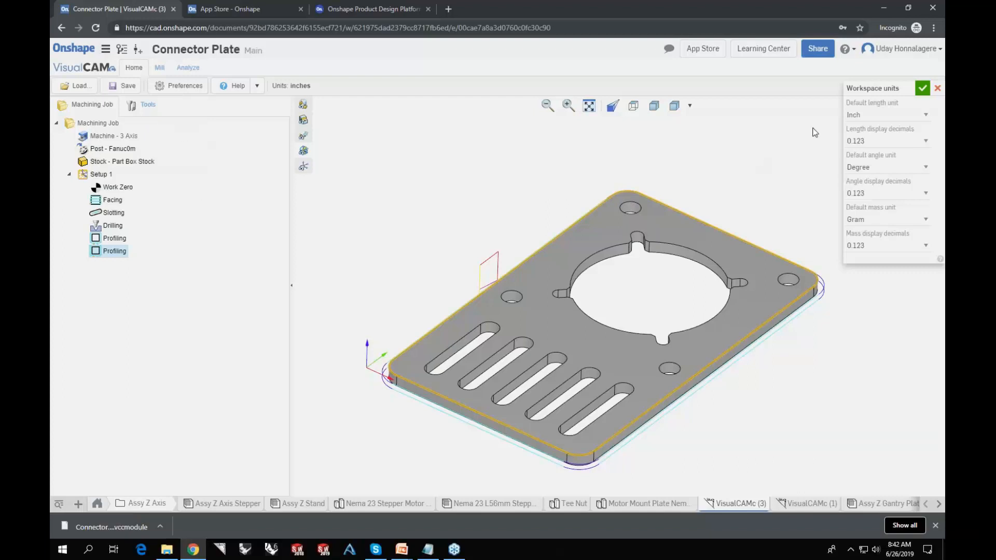